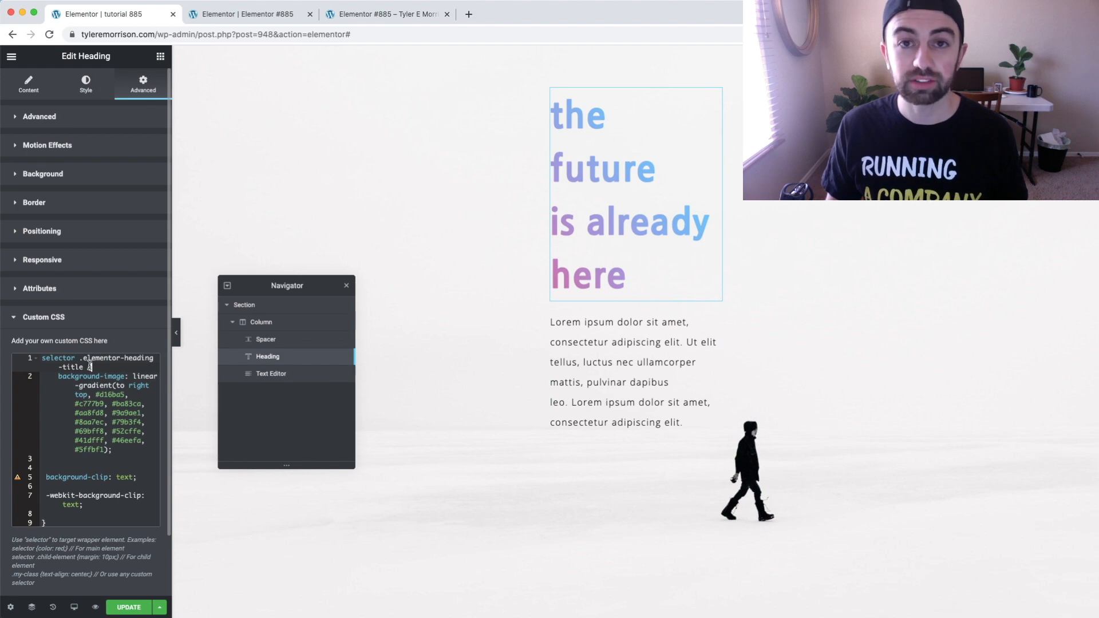
# Delete the whole background-image linear-gradient declaration from the heading's custom CSS, keeping the selector and the background-clip rules
pyautogui.scroll(-2, 120, 379)
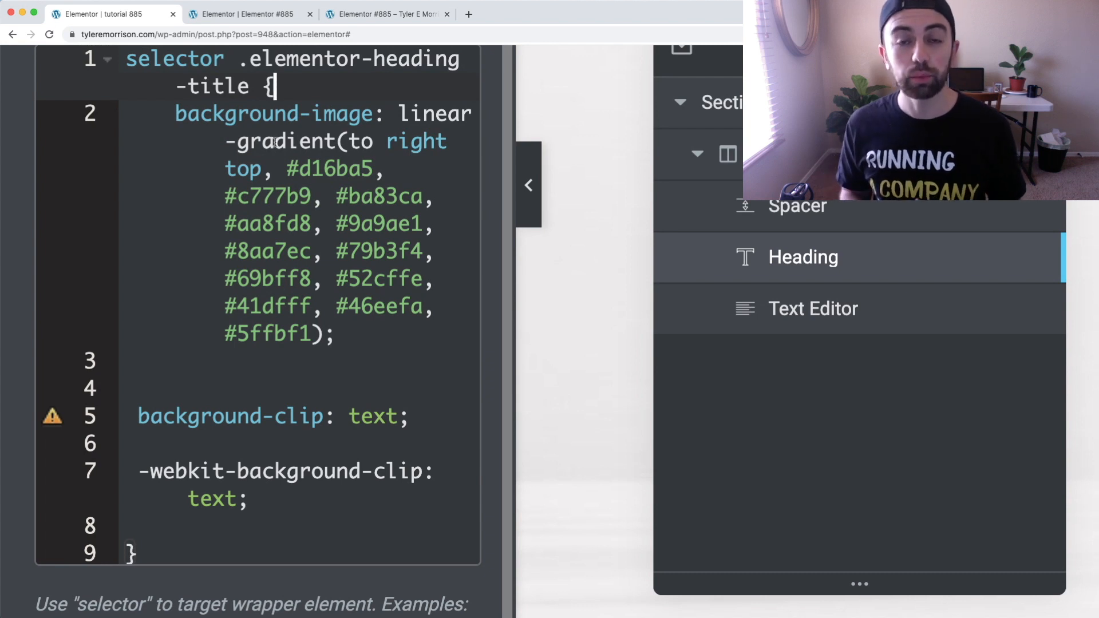
pyautogui.click(177, 114)
pyautogui.scroll(2, 177, 114)
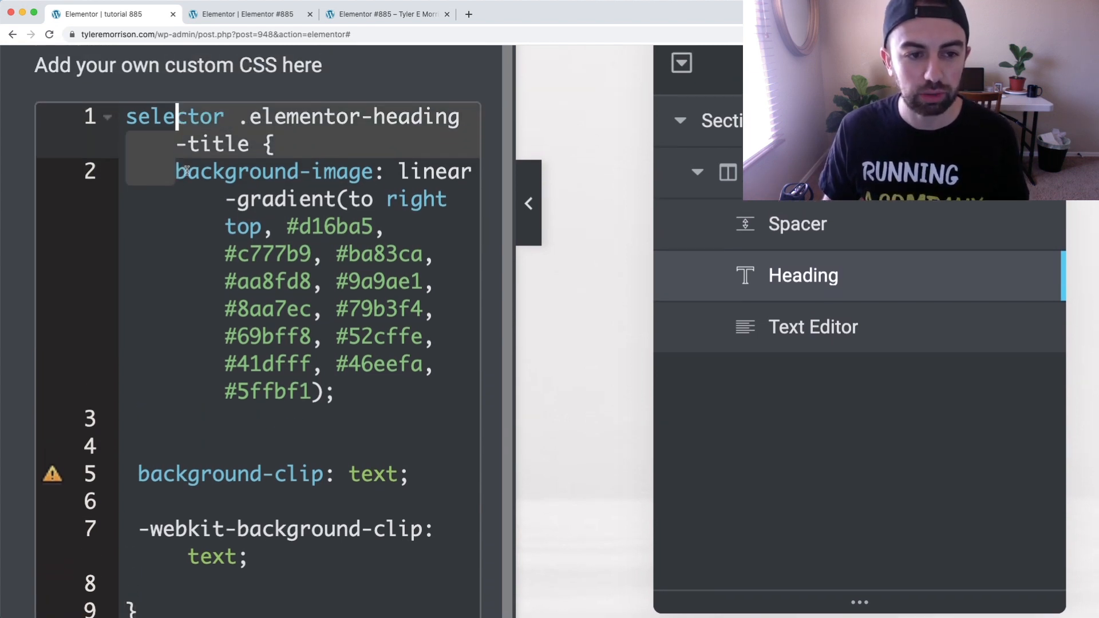
pyautogui.click(177, 172)
pyautogui.moveTo(177, 171); pyautogui.dragTo(330, 425)
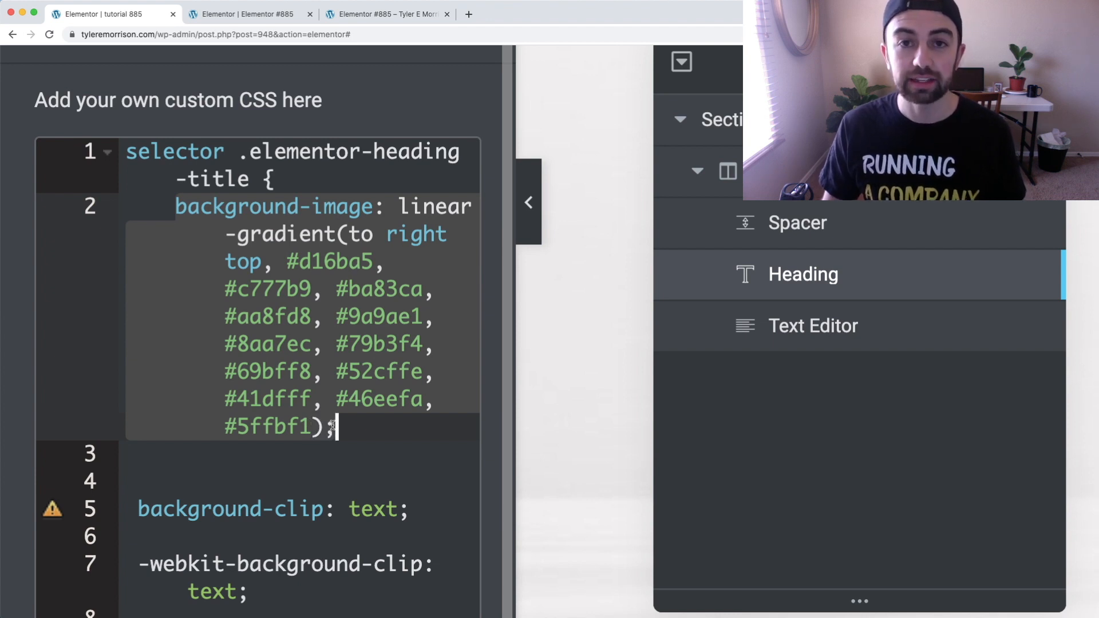
pyautogui.scroll(-1, 333, 425)
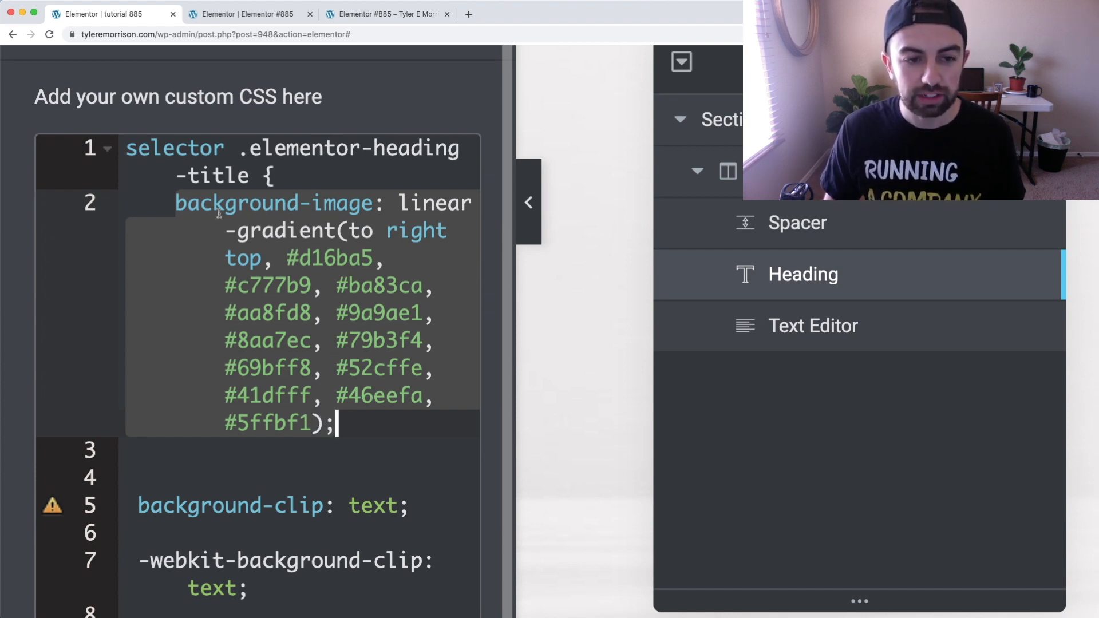
pyautogui.press('BackSpace')
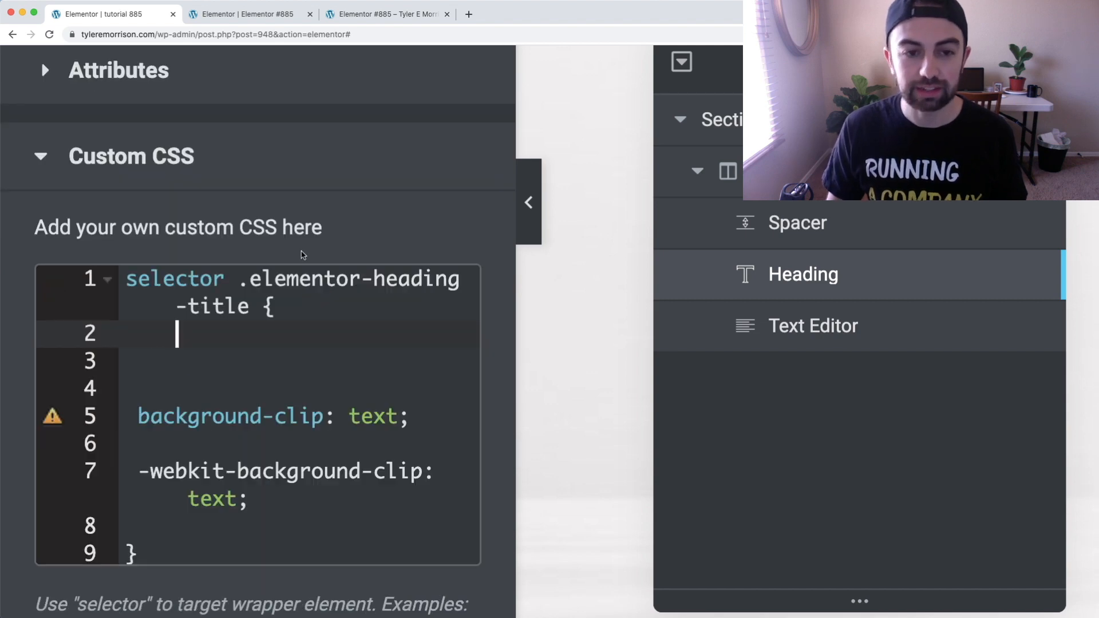
pyautogui.scroll(-5, 342, 254)
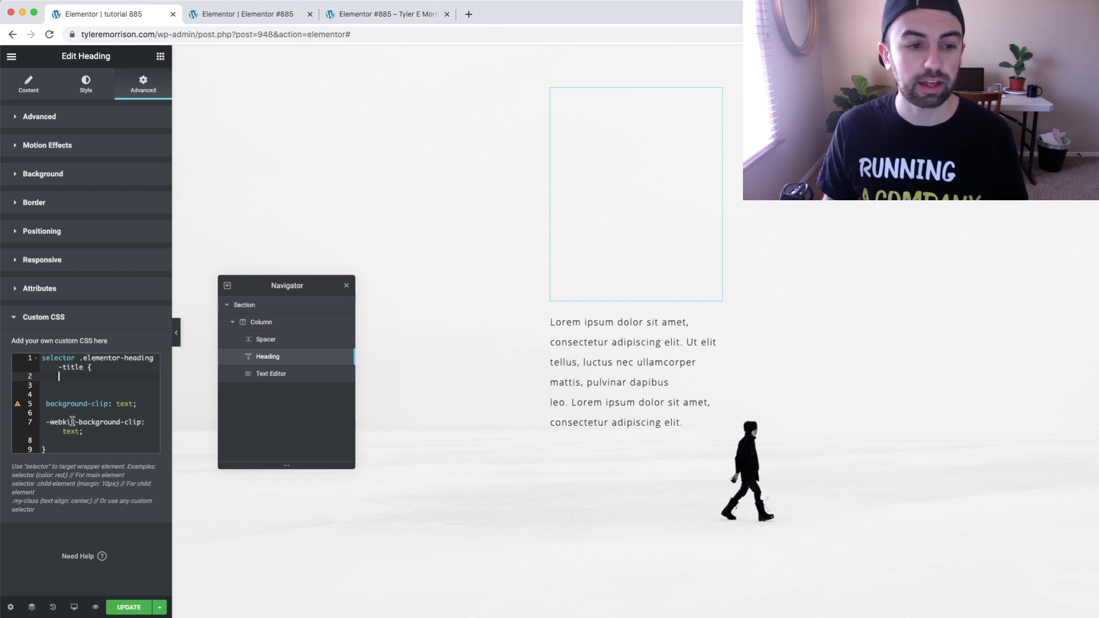
pyautogui.click(89, 367)
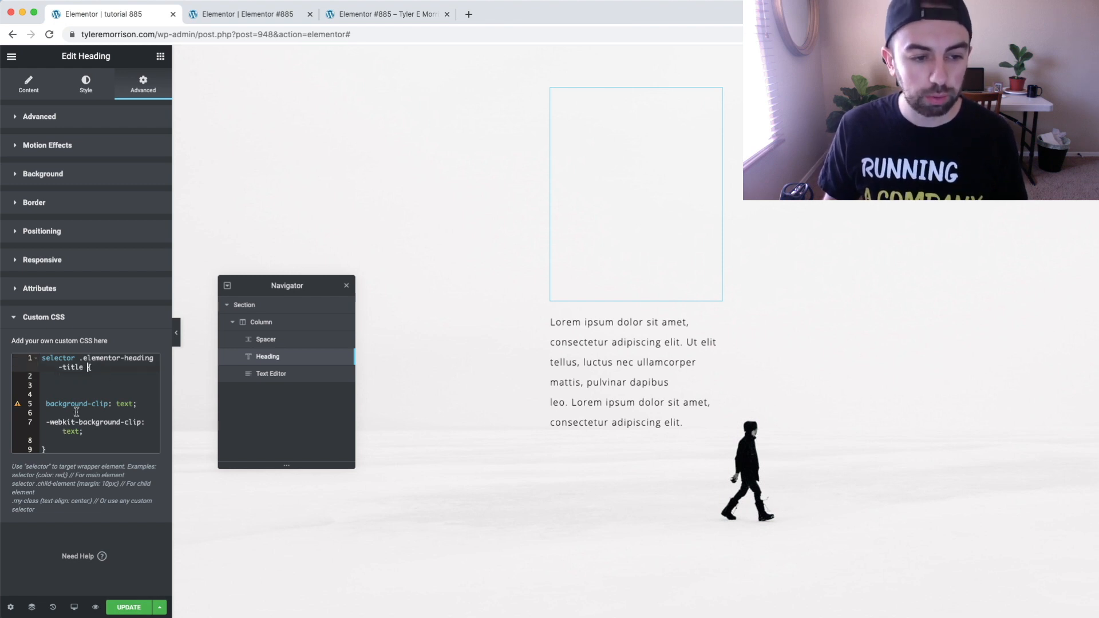
pyautogui.click(45, 447)
pyautogui.write('}')
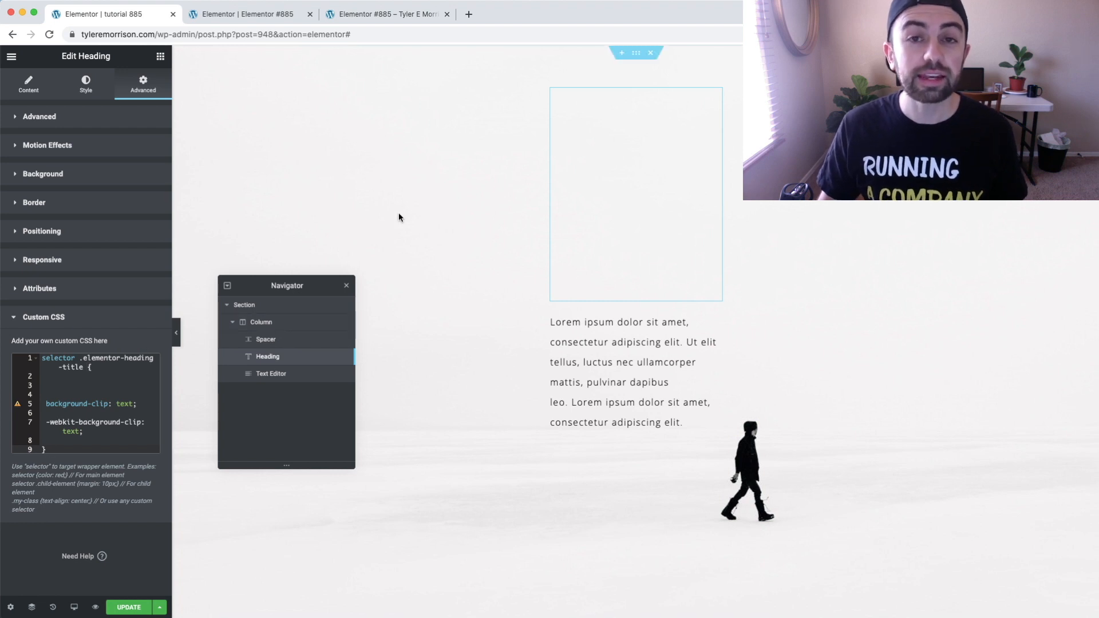
# Search Google for "gradient animator" in a new browser tab and open the CSS Gradient Animator site
pyautogui.click(469, 16)
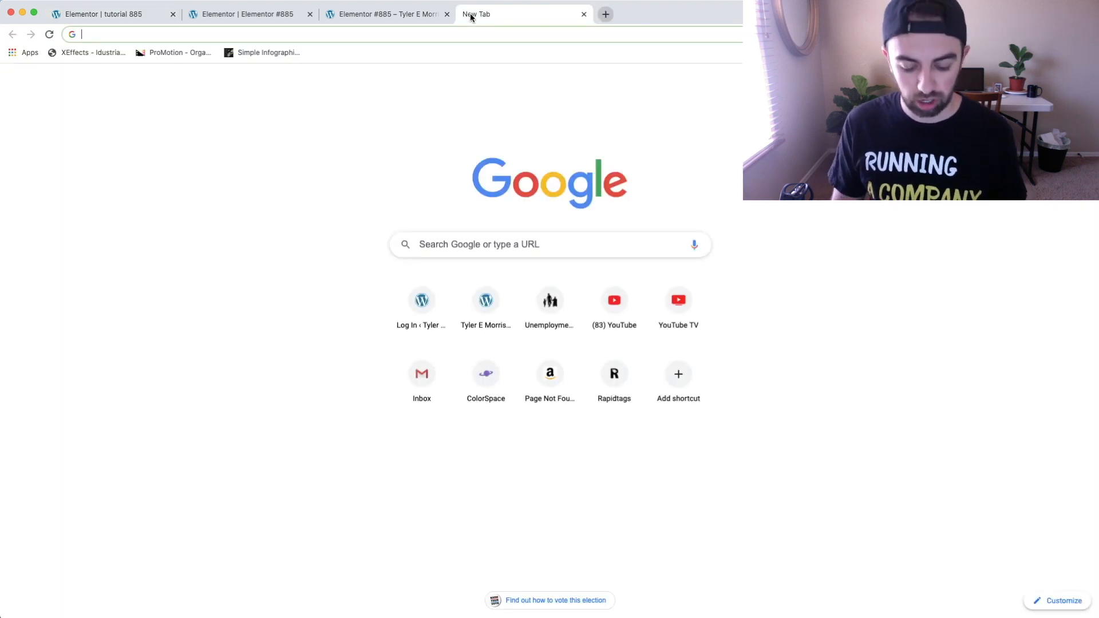
pyautogui.write('gradi')
pyautogui.press('Return')
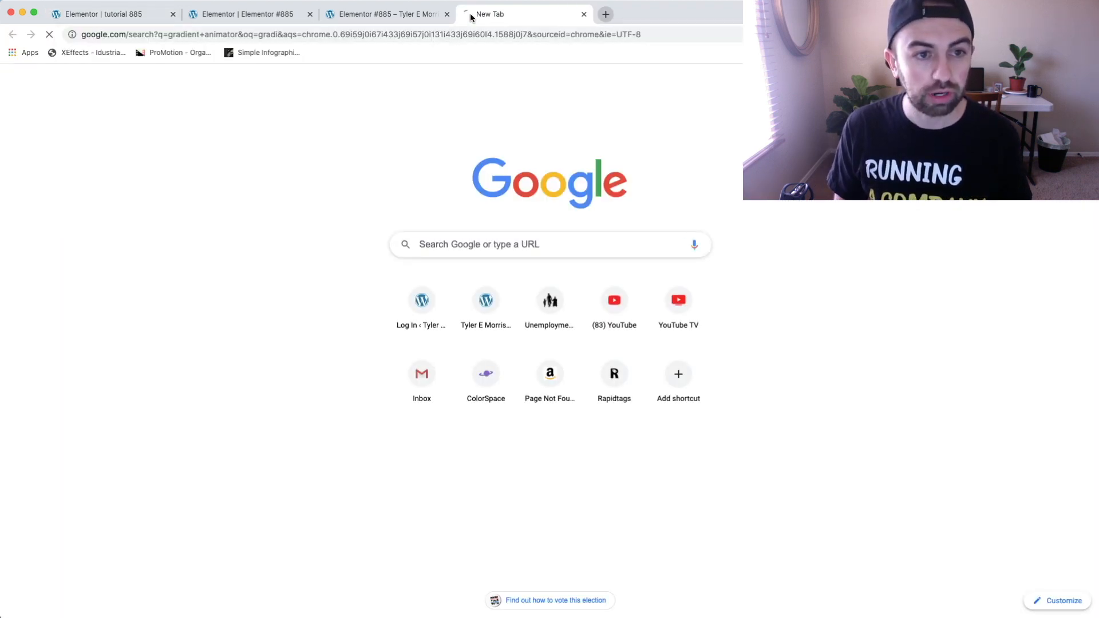
pyautogui.click(172, 165)
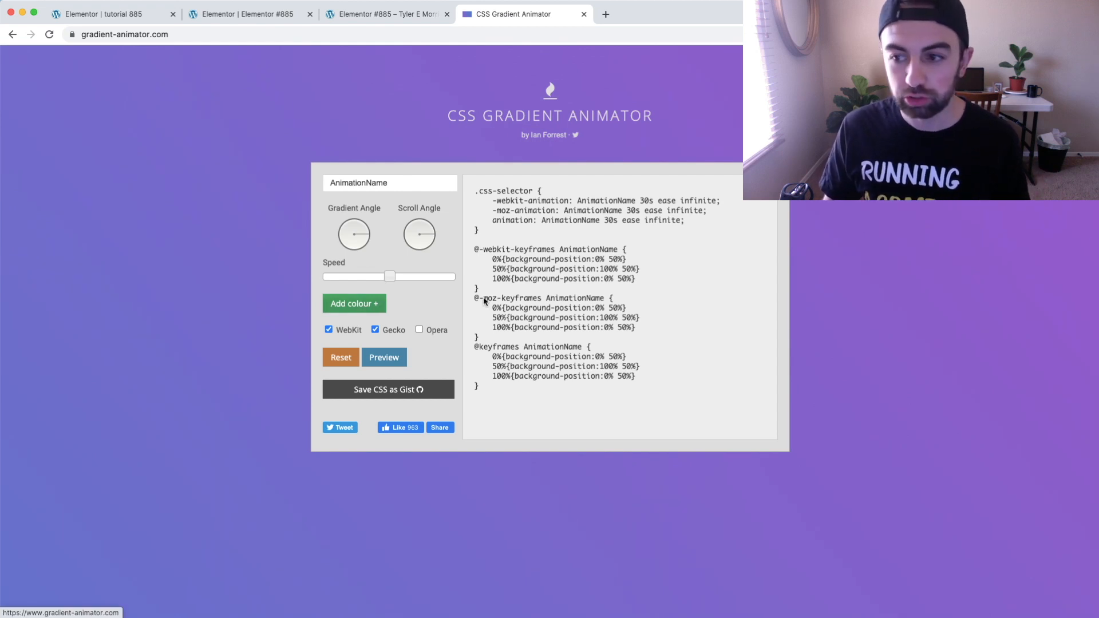
# Bring the sticky note of colour codes into view and add #d16ba5 as the gradient's first colour
pyautogui.moveTo(1098, 262); pyautogui.dragTo(1040, 238)
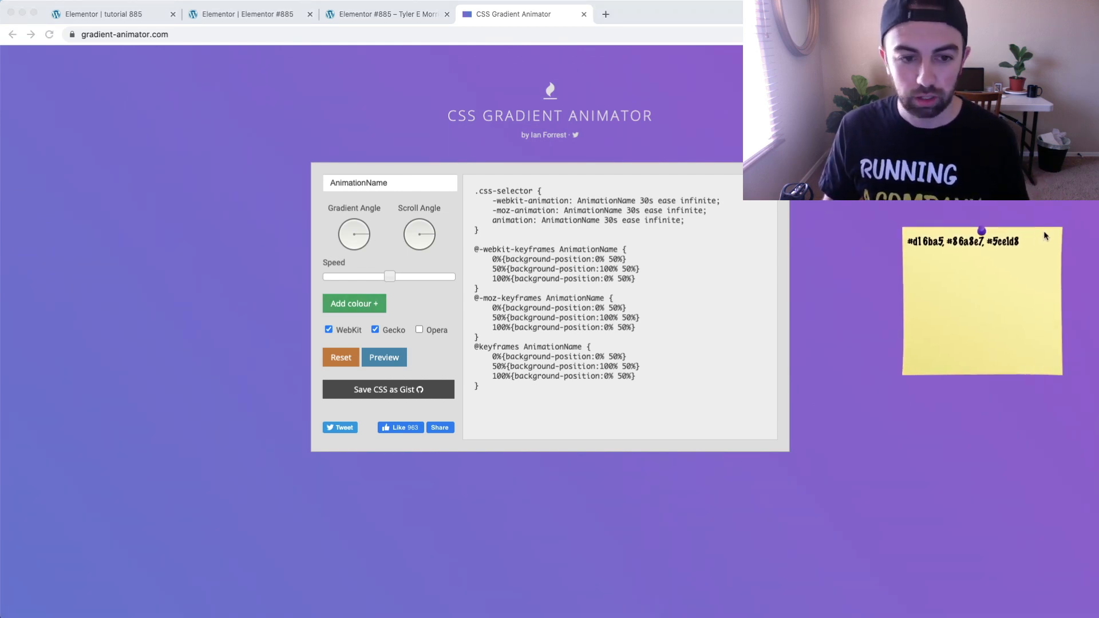
pyautogui.click(382, 310)
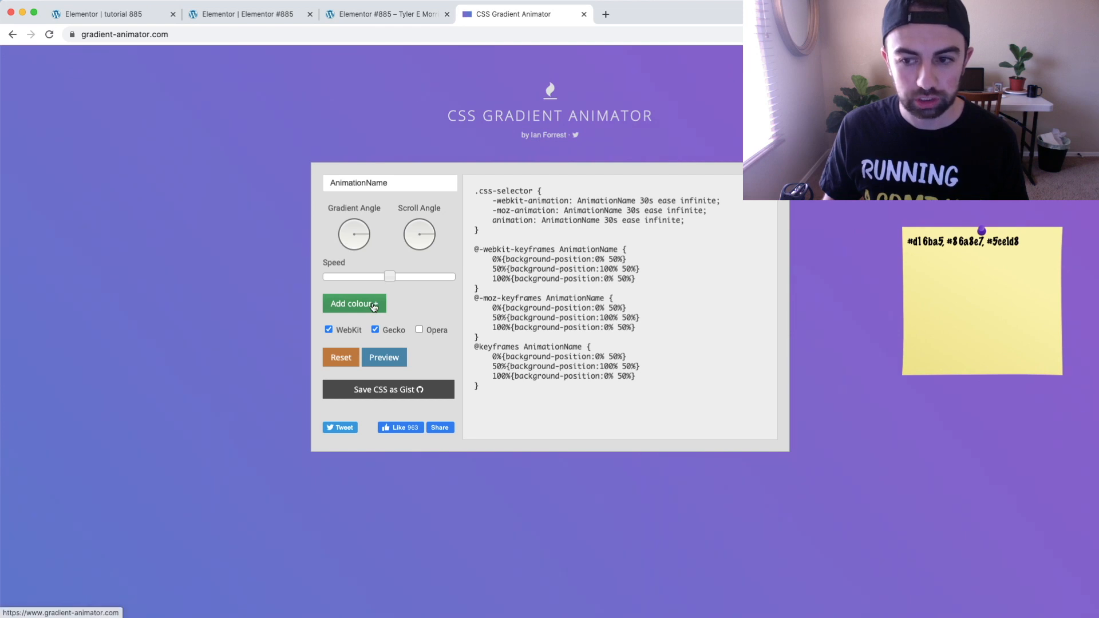
pyautogui.click(382, 309)
pyautogui.click(925, 241)
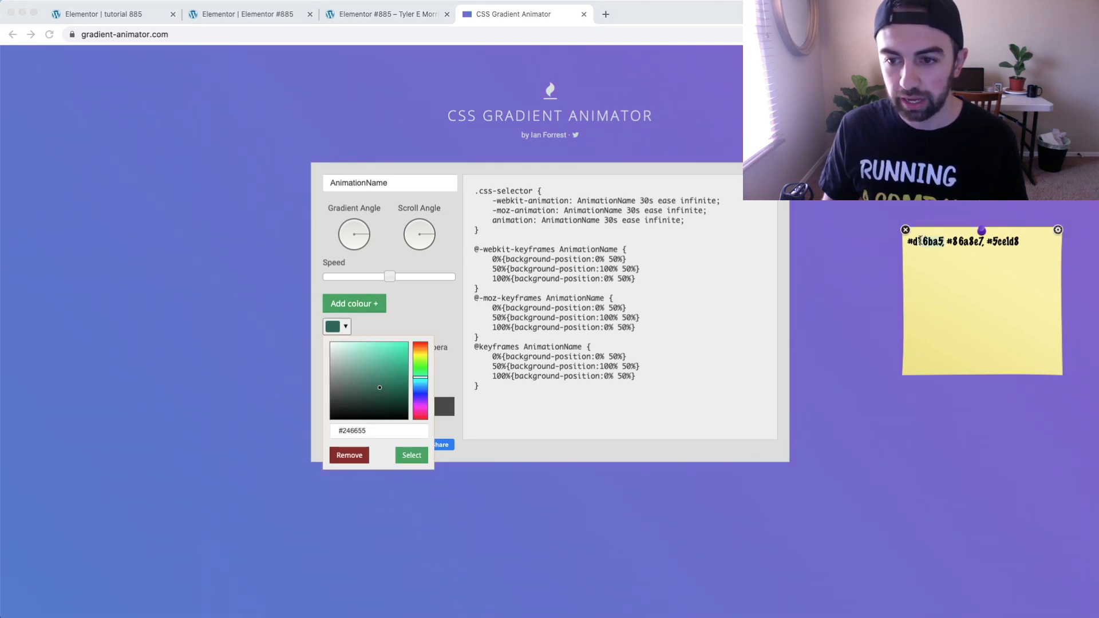
pyautogui.moveTo(909, 241); pyautogui.dragTo(907, 241)
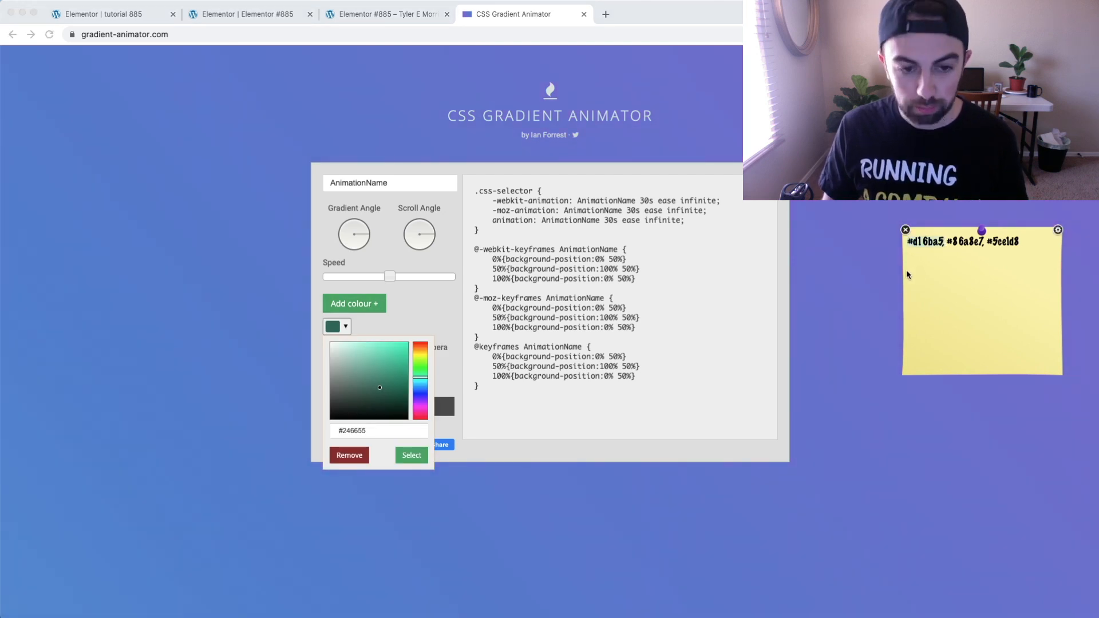
pyautogui.click(375, 434)
pyautogui.moveTo(376, 434); pyautogui.dragTo(329, 430)
pyautogui.write('#d16ba5,')
pyautogui.press('BackSpace')
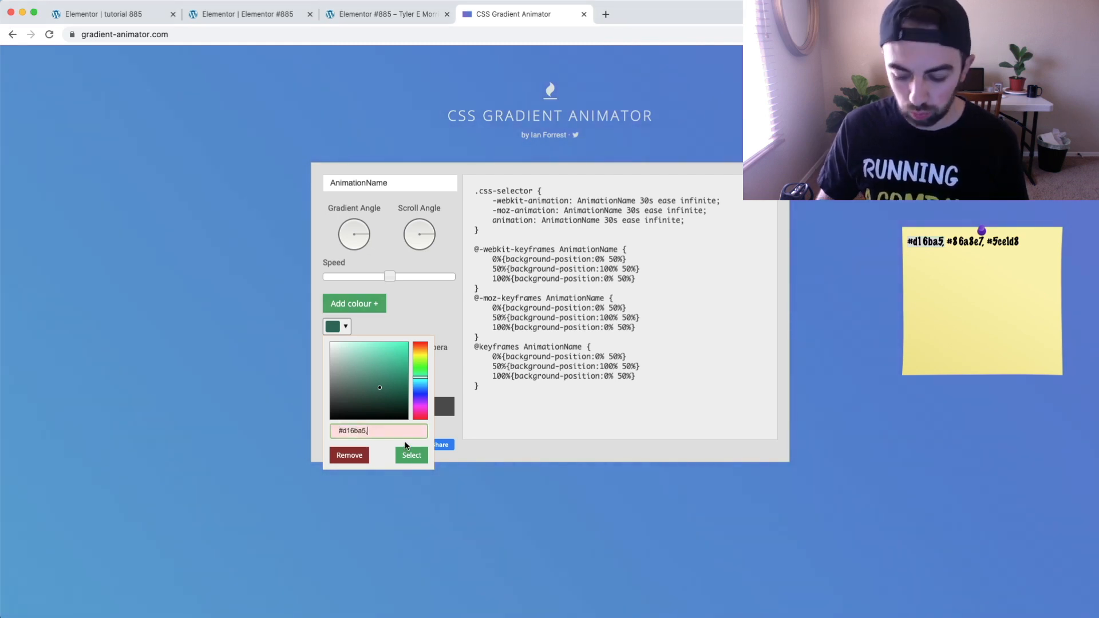
pyautogui.click(408, 457)
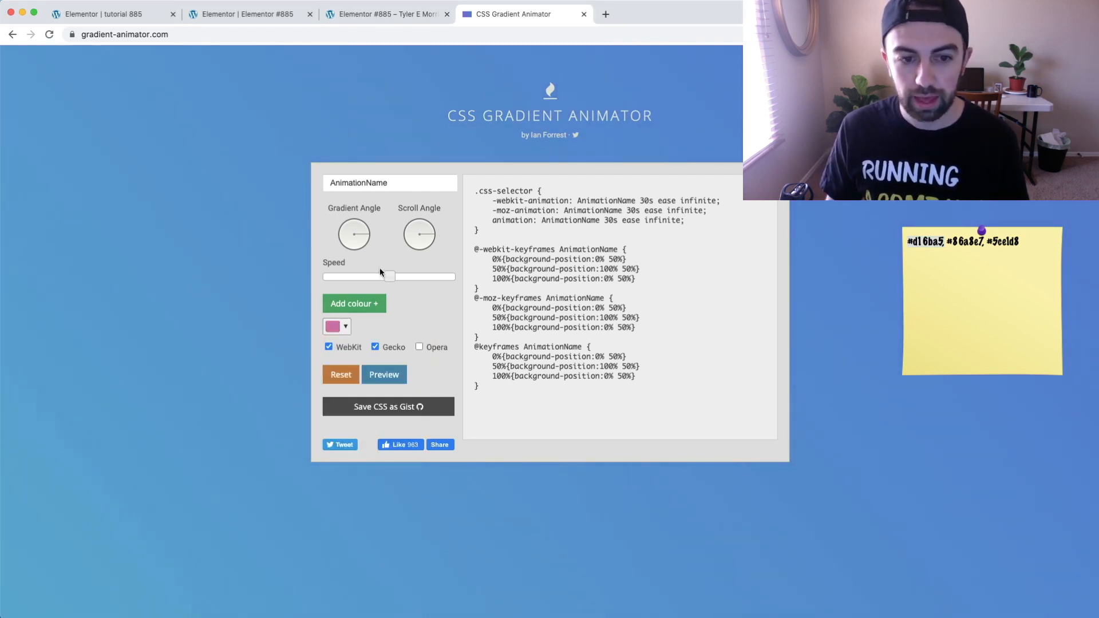
# Add a second gradient colour and set it to #86a8e7, copied from the sticky note
pyautogui.click(366, 304)
pyautogui.click(980, 241)
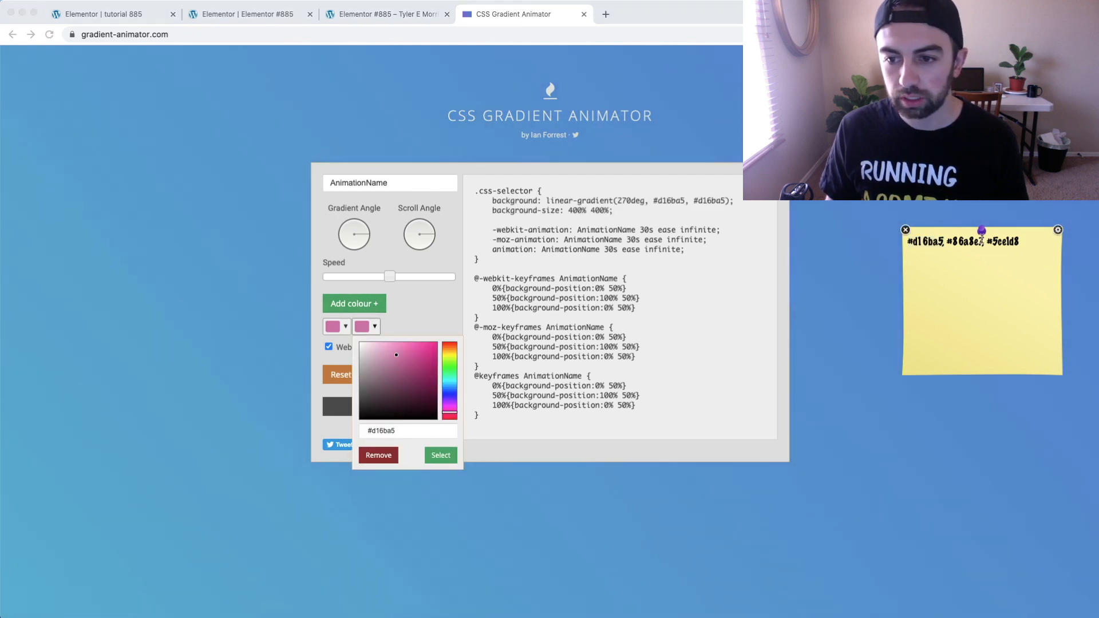
pyautogui.moveTo(948, 241); pyautogui.dragTo(983, 241)
pyautogui.press('super+c')
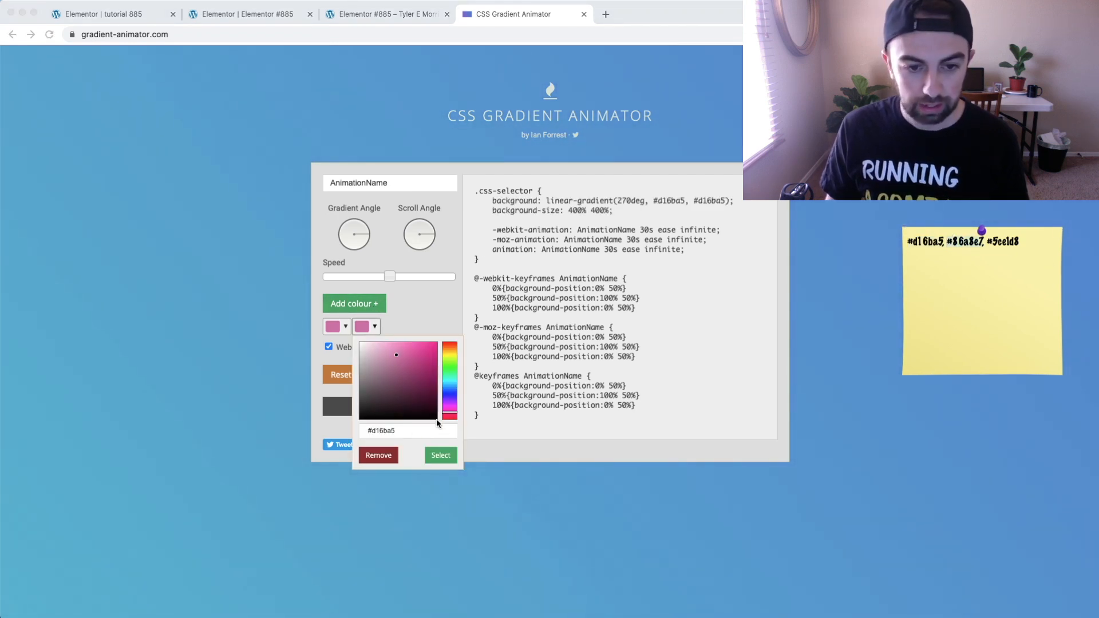
pyautogui.click(413, 434)
pyautogui.moveTo(412, 434); pyautogui.dragTo(350, 426)
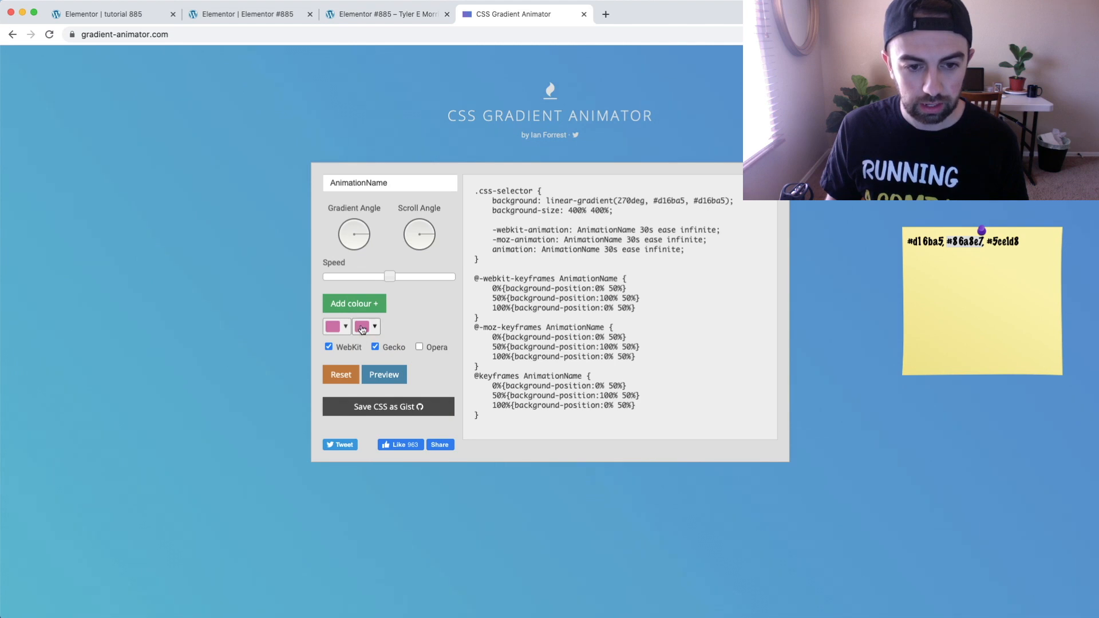
pyautogui.click(362, 328)
pyautogui.tripleClick(407, 431)
pyautogui.press('super+v')
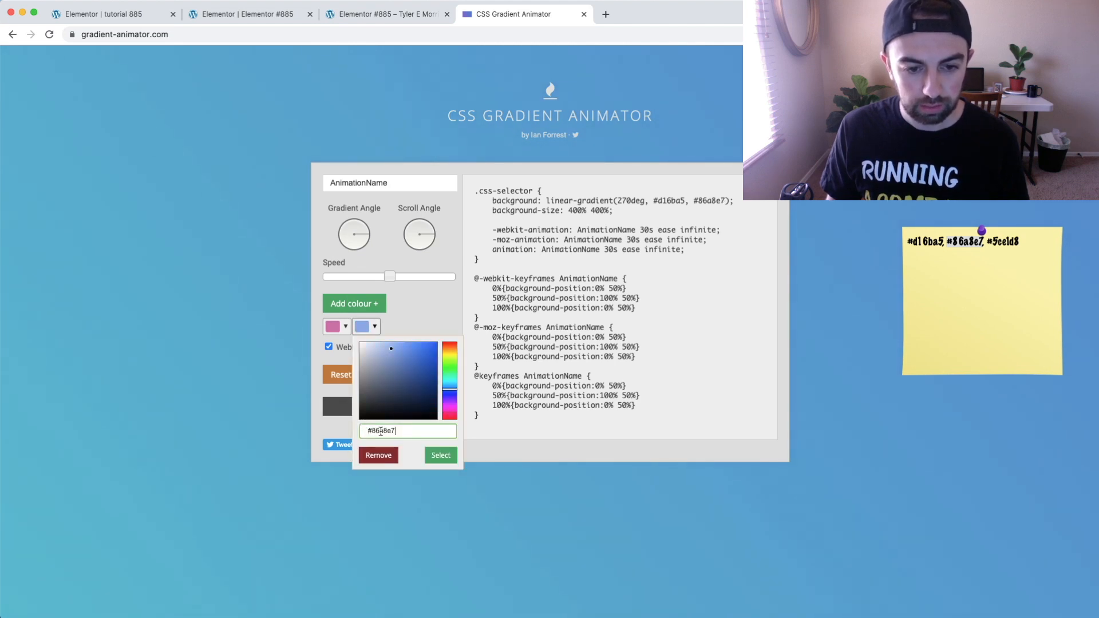
pyautogui.click(441, 455)
# Add a third gradient colour and set it to #5ce1d8, copied from the sticky note
pyautogui.click(1022, 241)
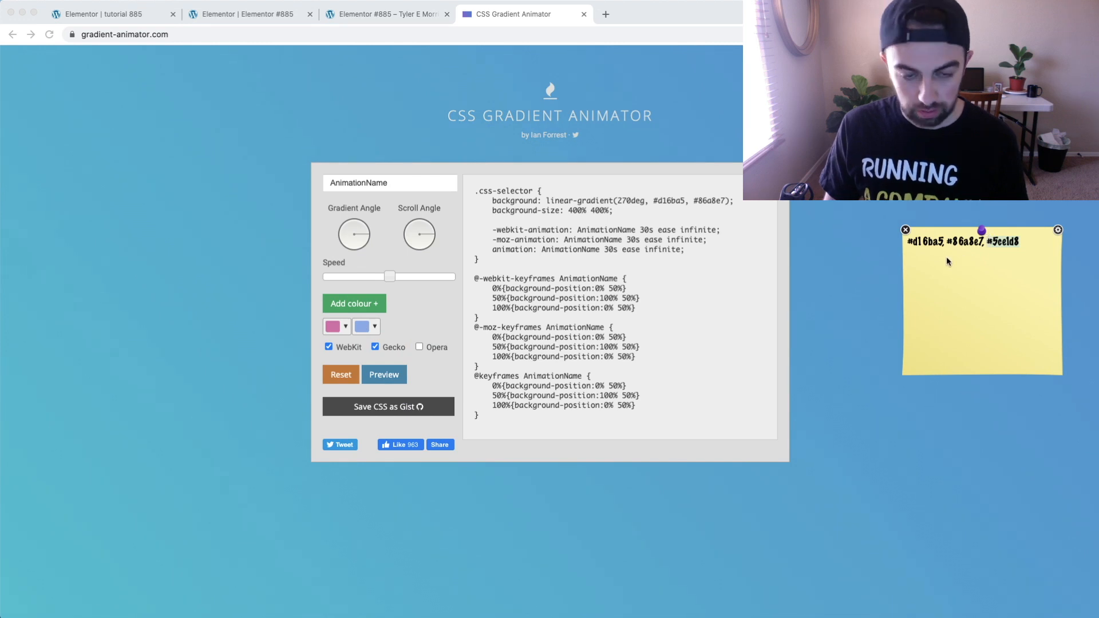
pyautogui.click(381, 304)
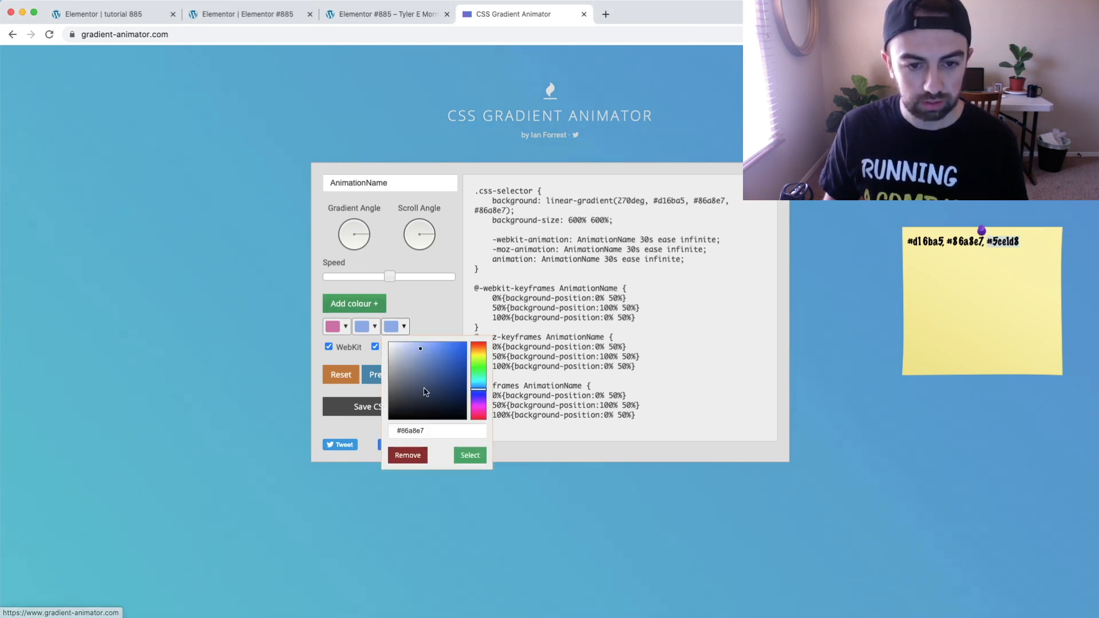
pyautogui.tripleClick(409, 430)
pyautogui.write('#5ce1d8')
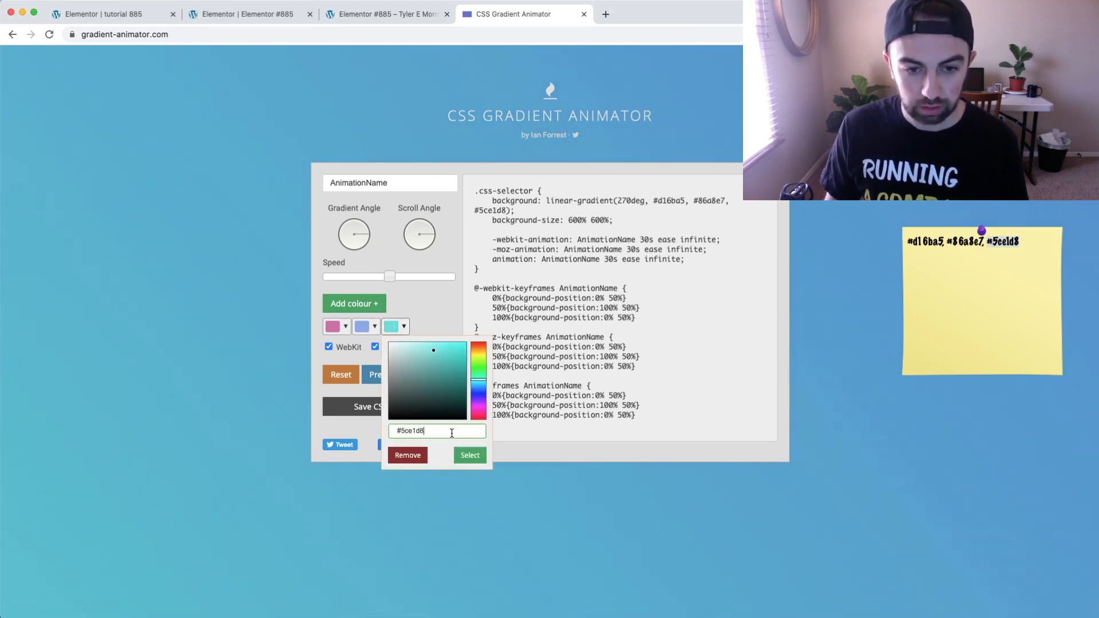
pyautogui.click(471, 455)
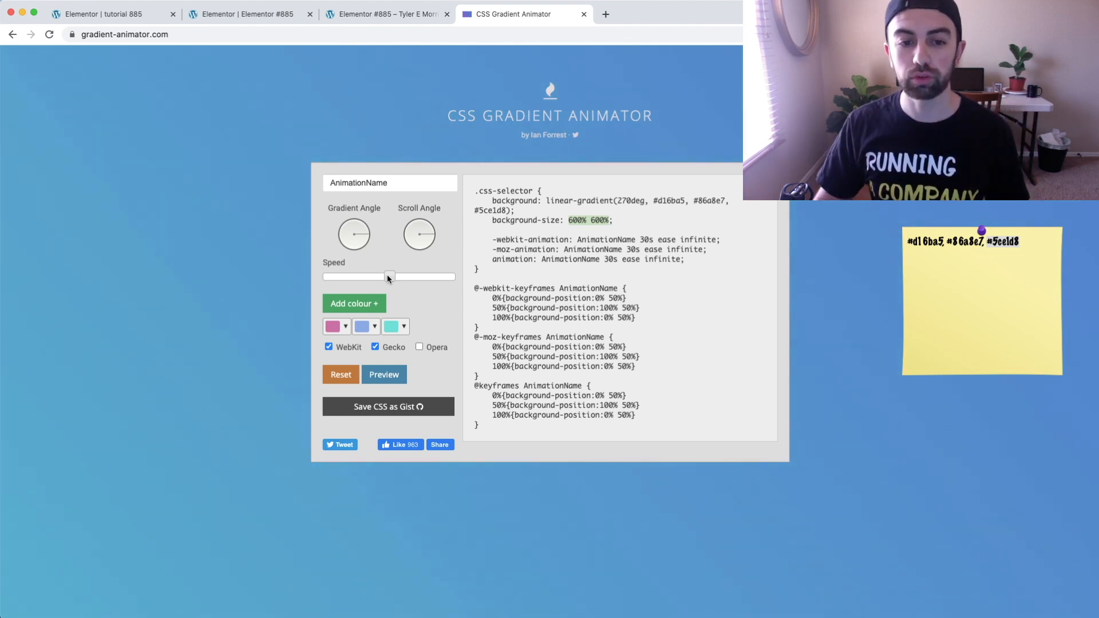
# Adjust the gradient animation's speed to a duration of 9 seconds
pyautogui.moveTo(388, 278); pyautogui.dragTo(444, 282)
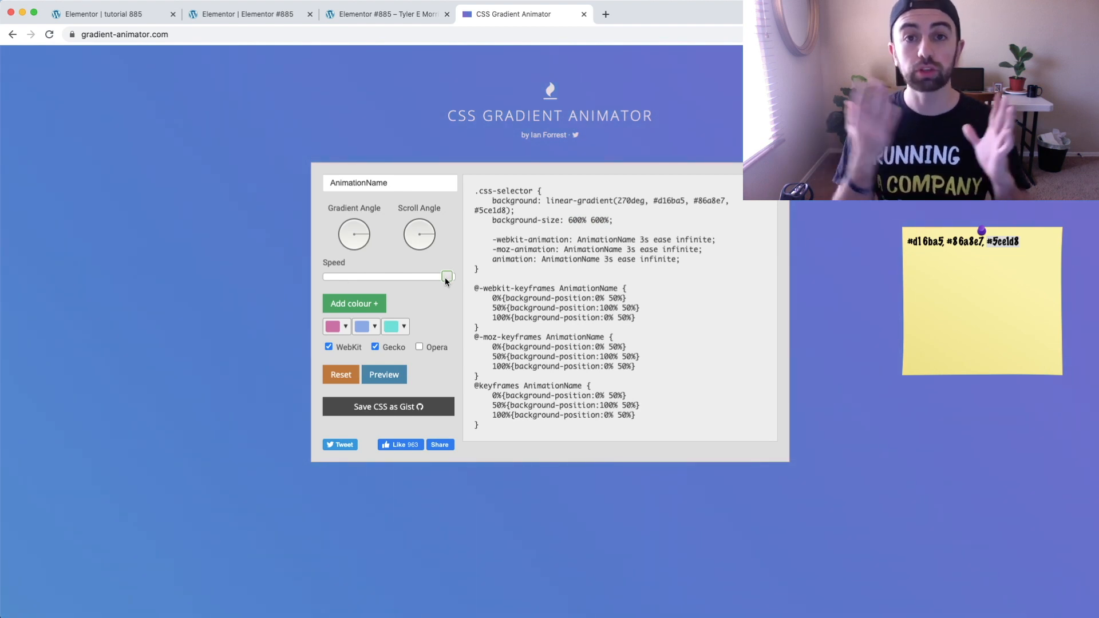
pyautogui.moveTo(437, 279); pyautogui.dragTo(346, 280)
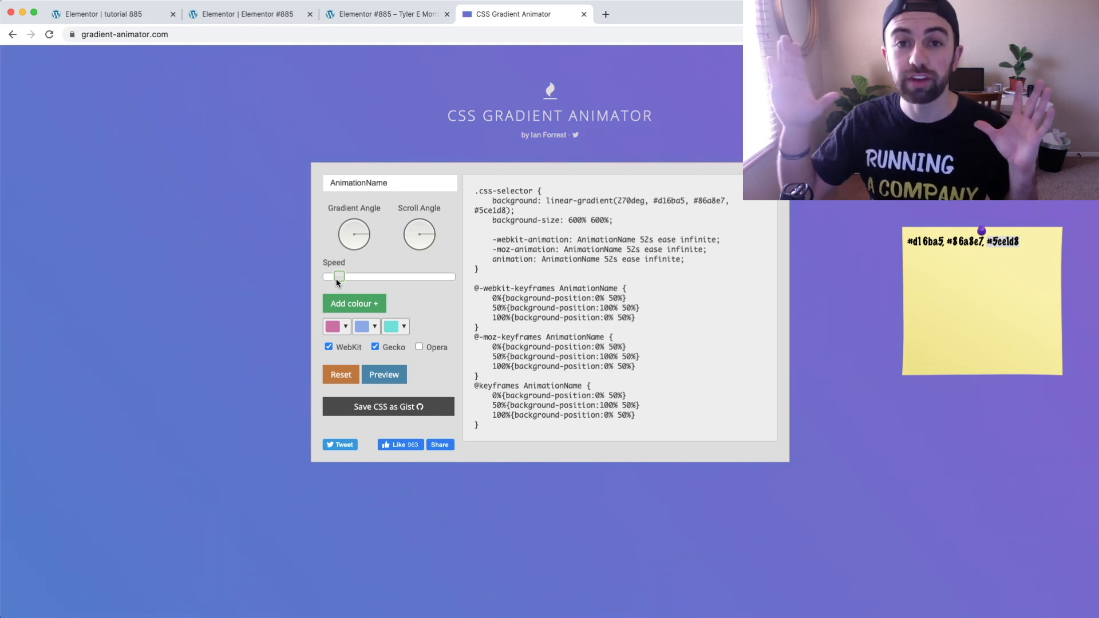
pyautogui.moveTo(337, 279); pyautogui.dragTo(437, 278)
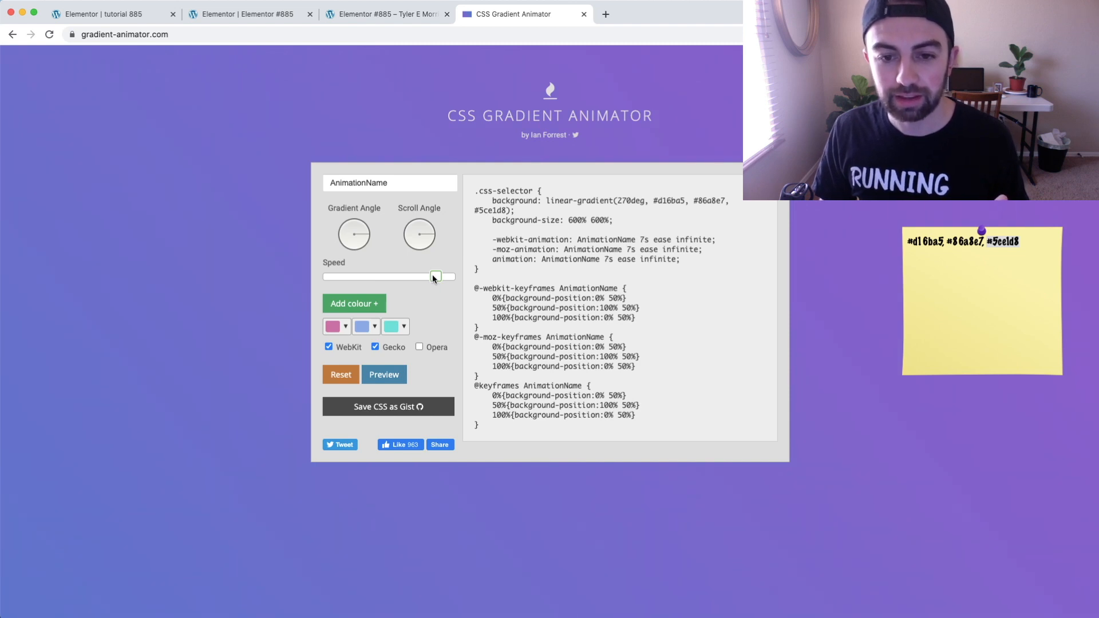
pyautogui.moveTo(431, 279); pyautogui.dragTo(432, 280)
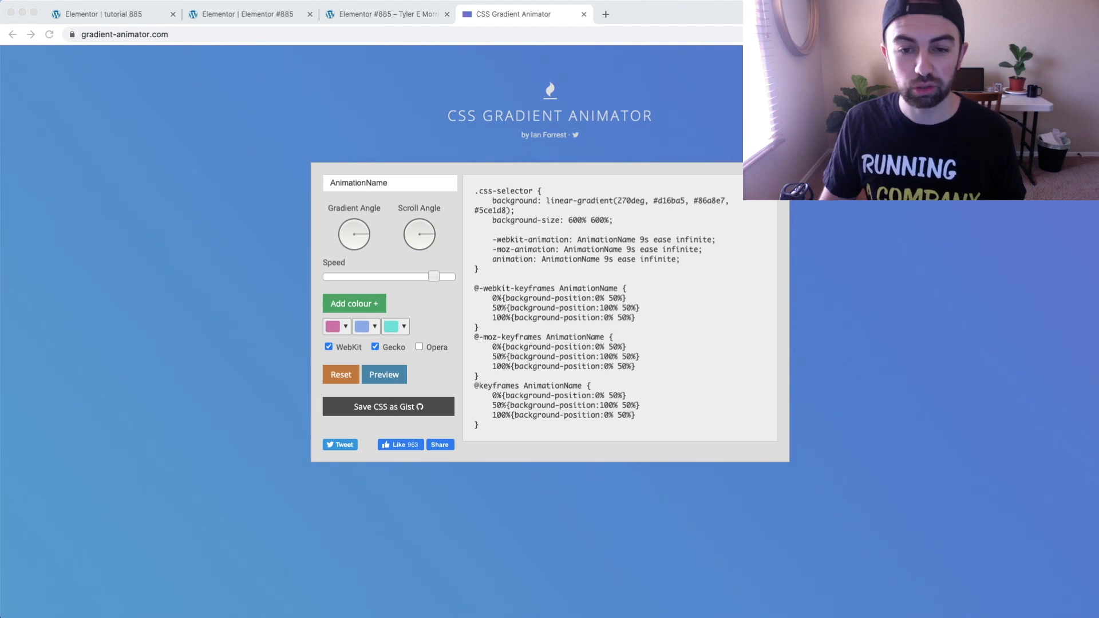
# Copy the background, background-size and animation declarations inside .css-selector and return to the Elementor page "tutorial 885"
pyautogui.click(571, 221)
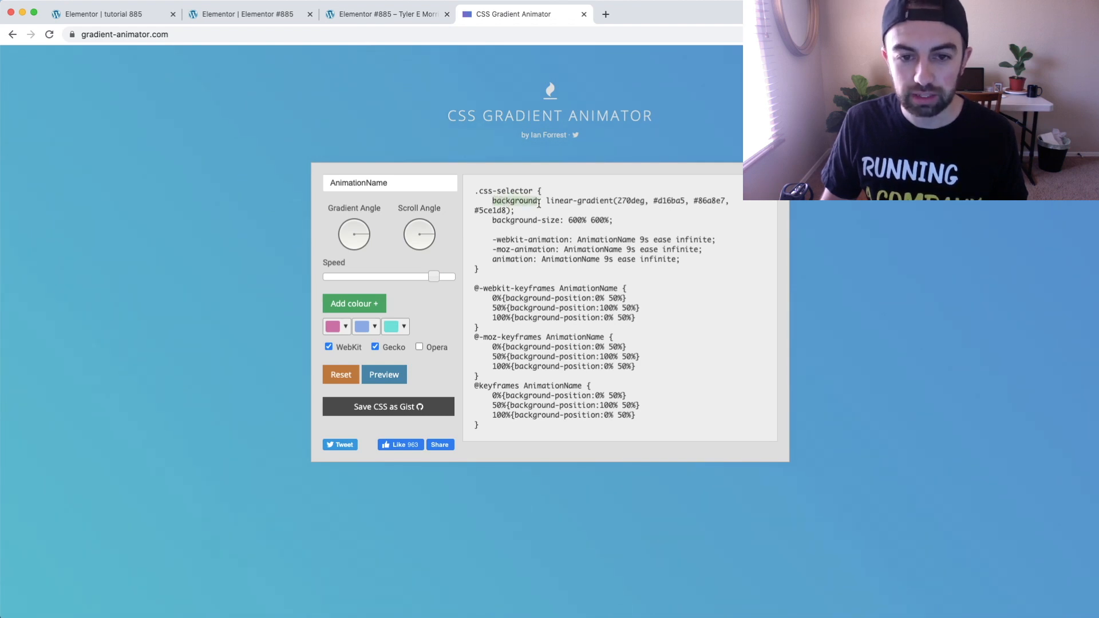
pyautogui.moveTo(553, 204); pyautogui.dragTo(652, 257)
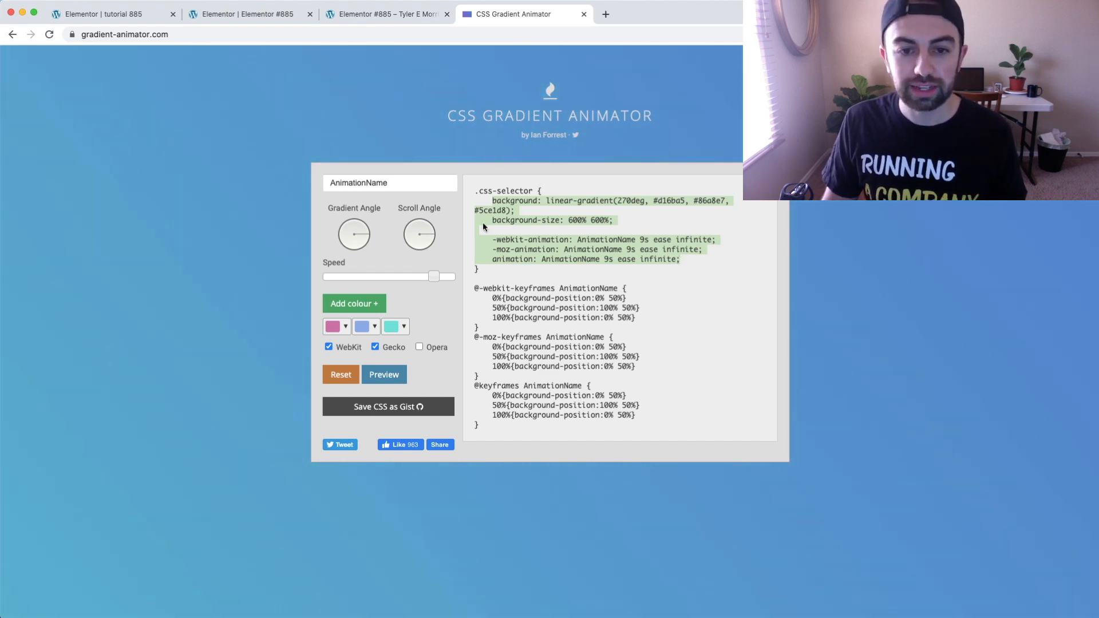
pyautogui.scroll(5, 516, 229)
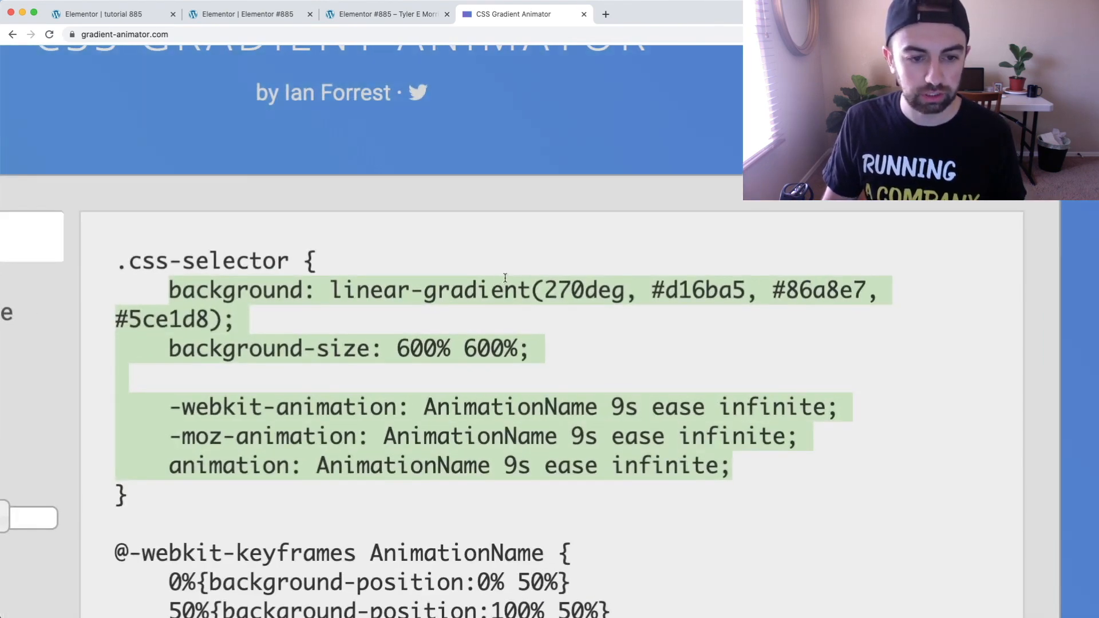
pyautogui.scroll(-5, 409, 302)
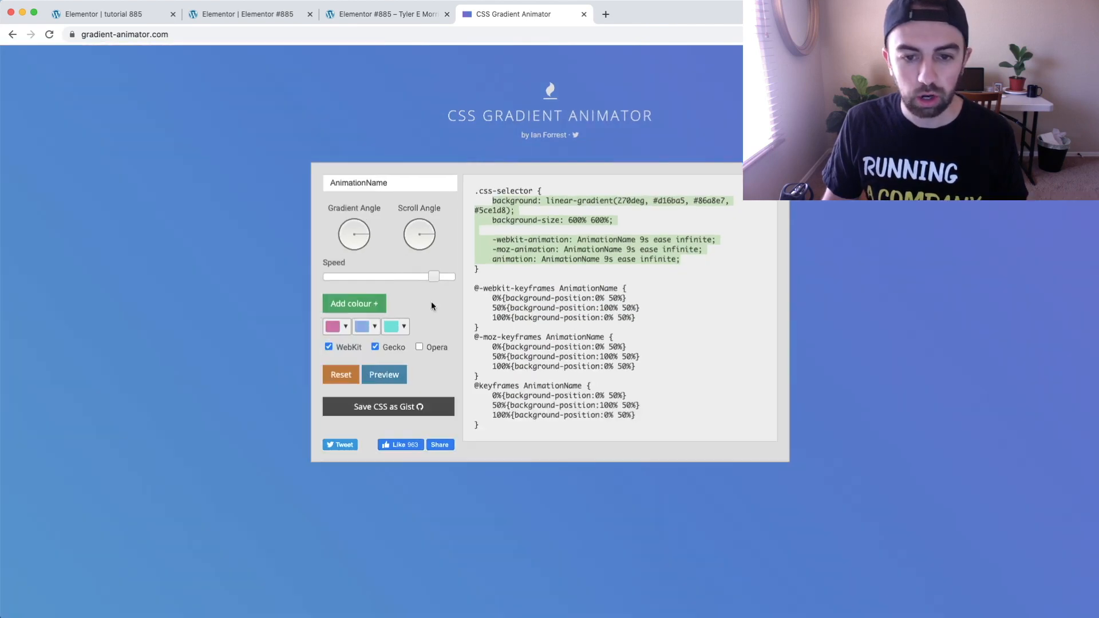
pyautogui.rightClick(522, 255)
pyautogui.click(552, 279)
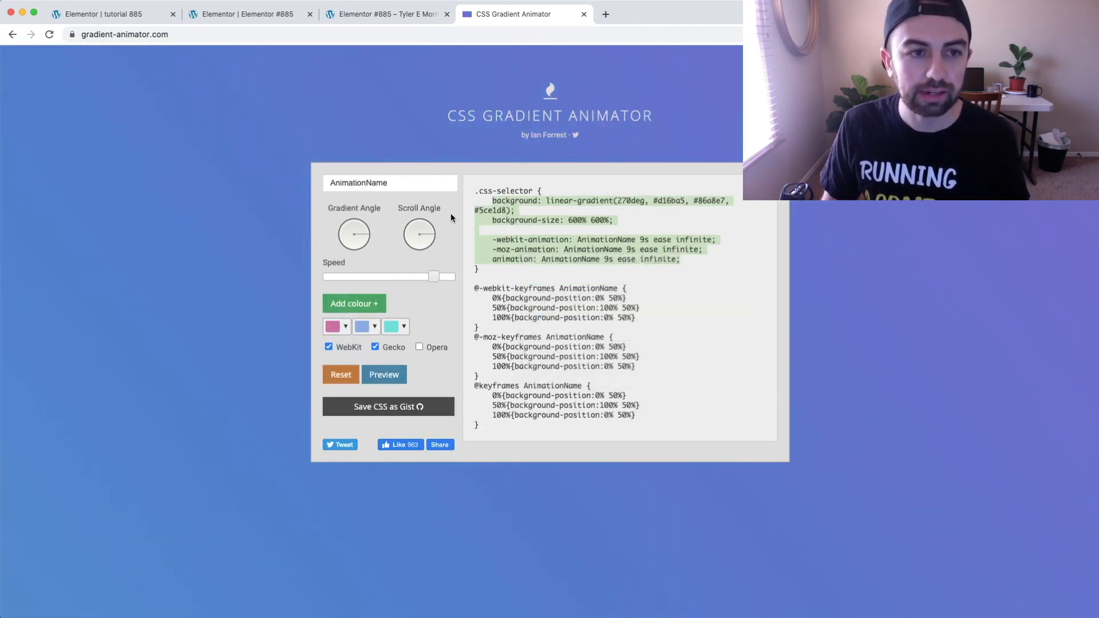
pyautogui.click(131, 16)
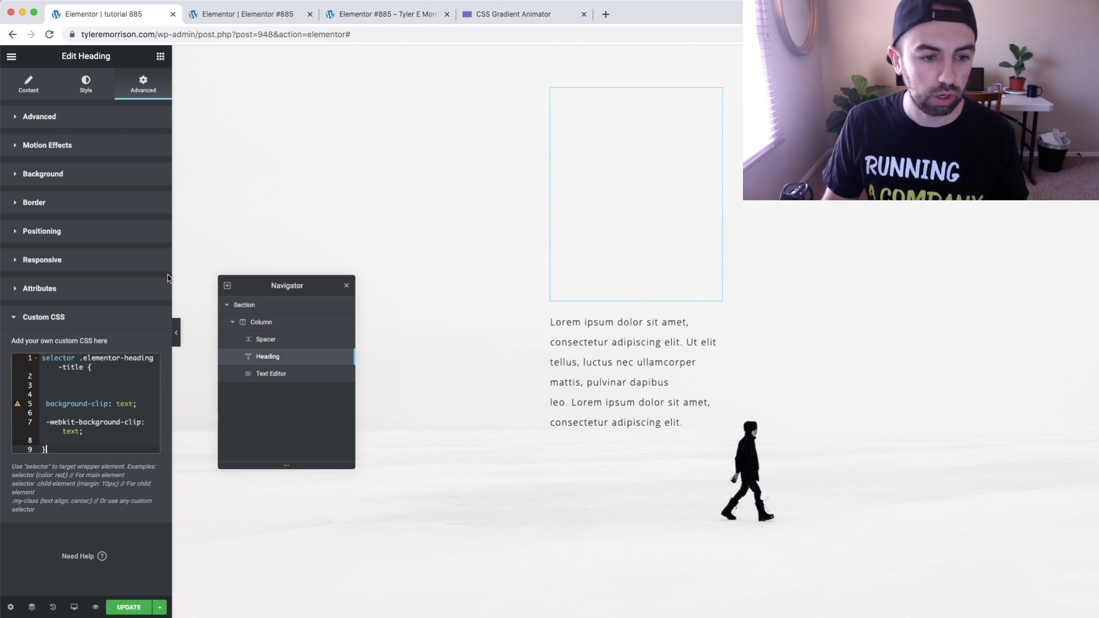
# Paste the copied background, background-size and animation declarations into the .elementor-heading-title rule above background-clip, with blank lines around them
pyautogui.scroll(5, 76, 380)
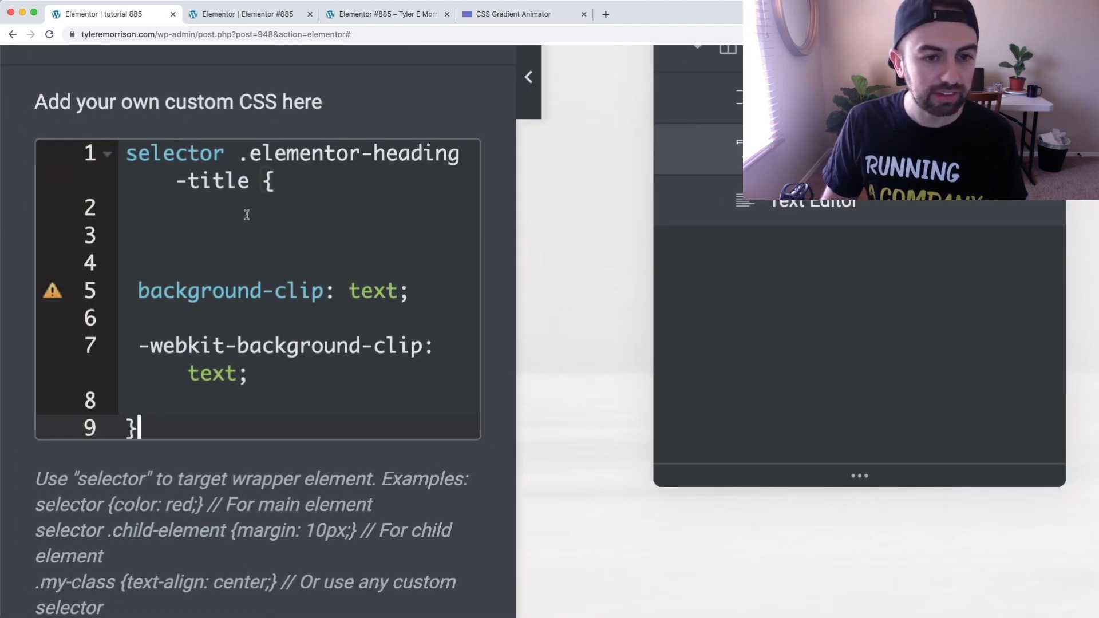
pyautogui.click(276, 180)
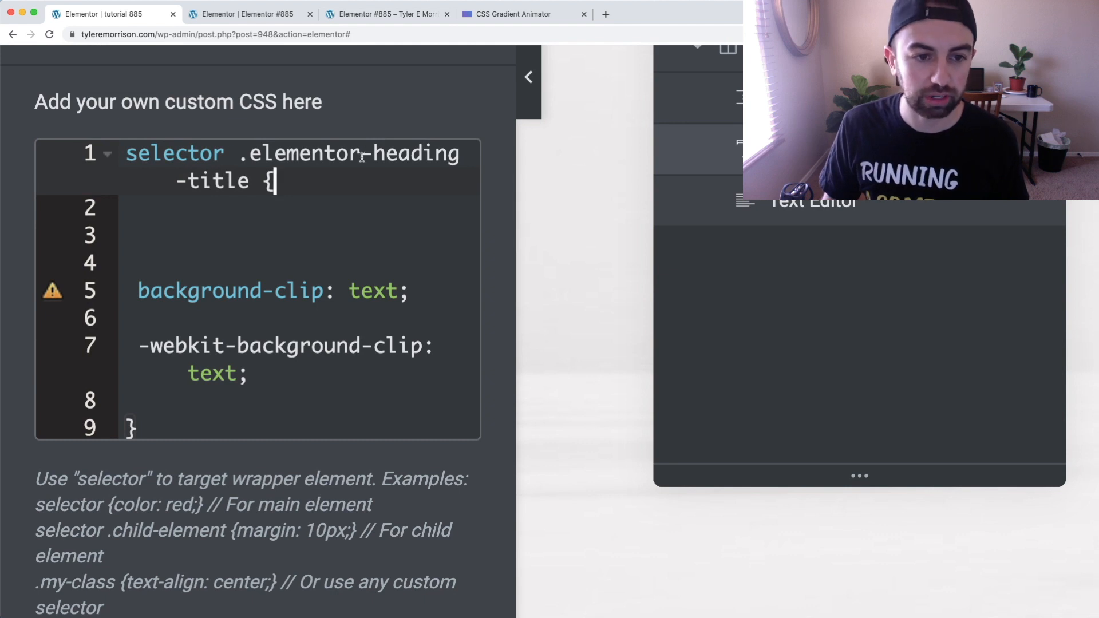
pyautogui.click(252, 219)
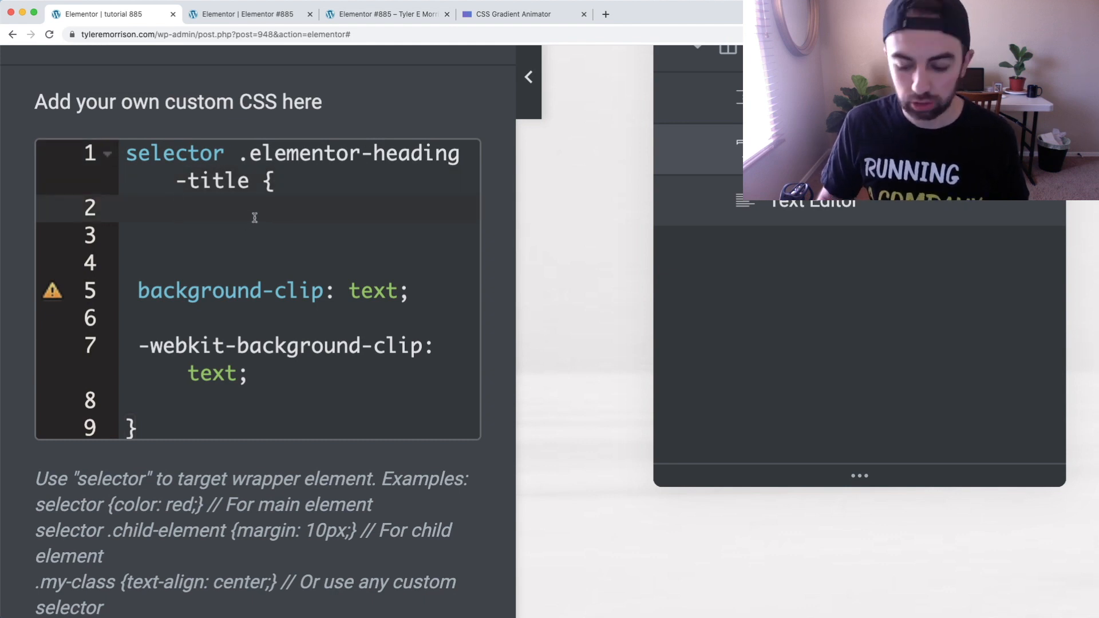
pyautogui.press('Return')
pyautogui.press('Return')
pyautogui.click(204, 246)
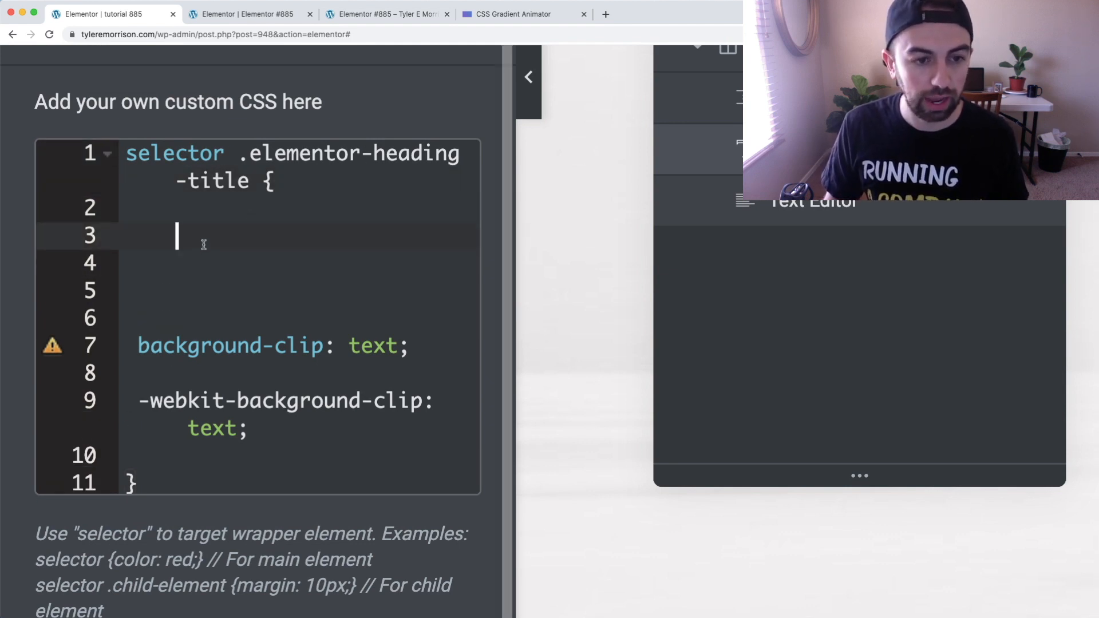
pyautogui.press('super+v')
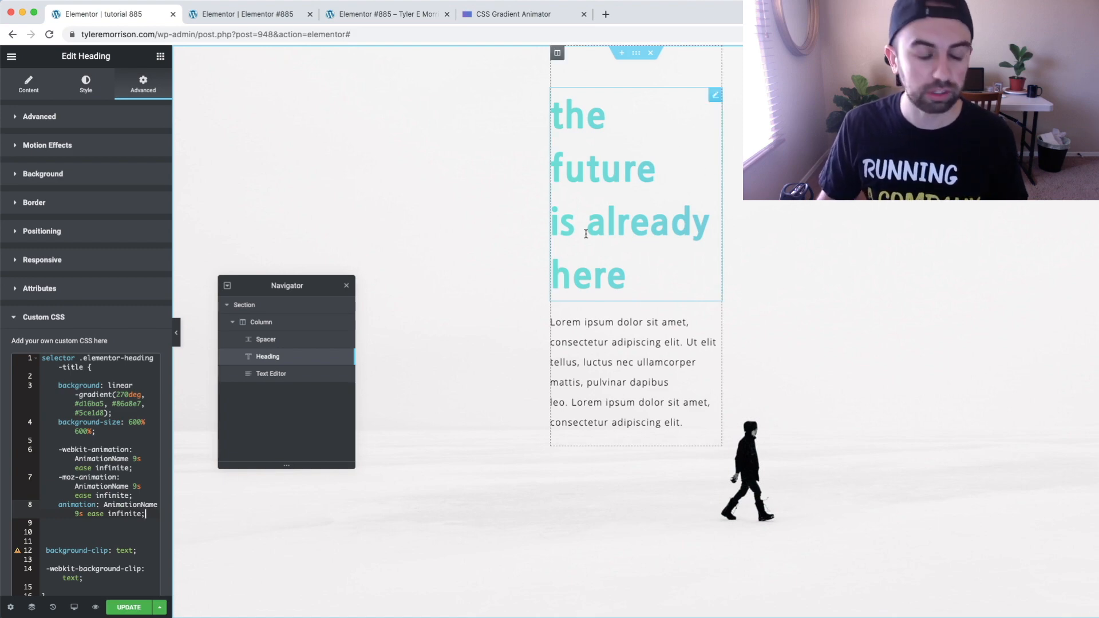
# Add several blank lines after the closing brace of the .elementor-heading-title rule in the heading's custom CSS
pyautogui.scroll(-4, 69, 483)
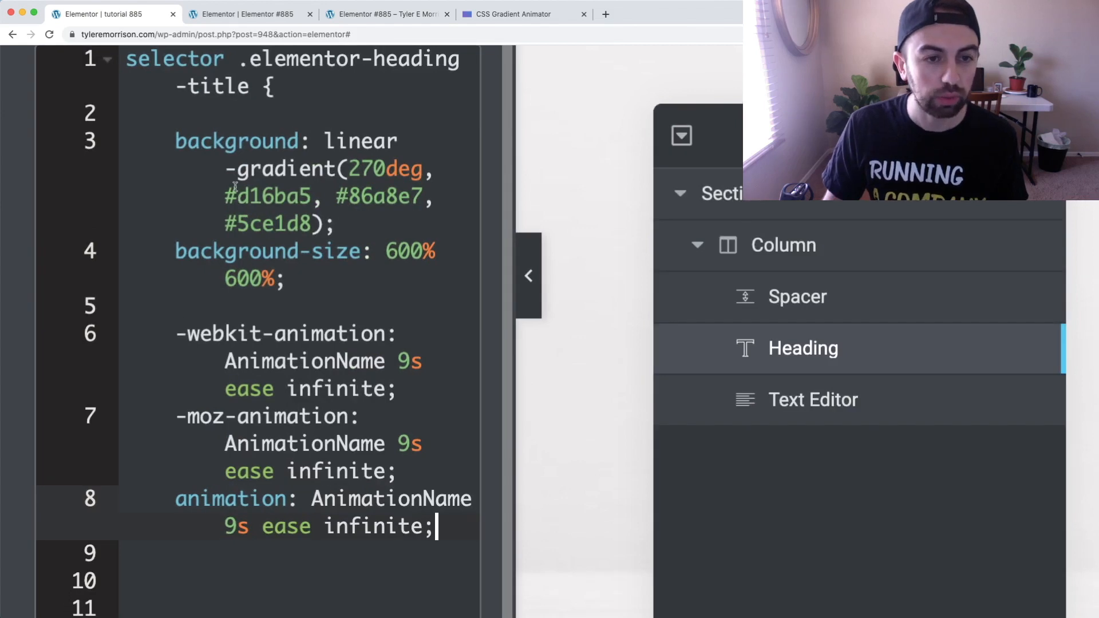
pyautogui.scroll(-5, 333, 510)
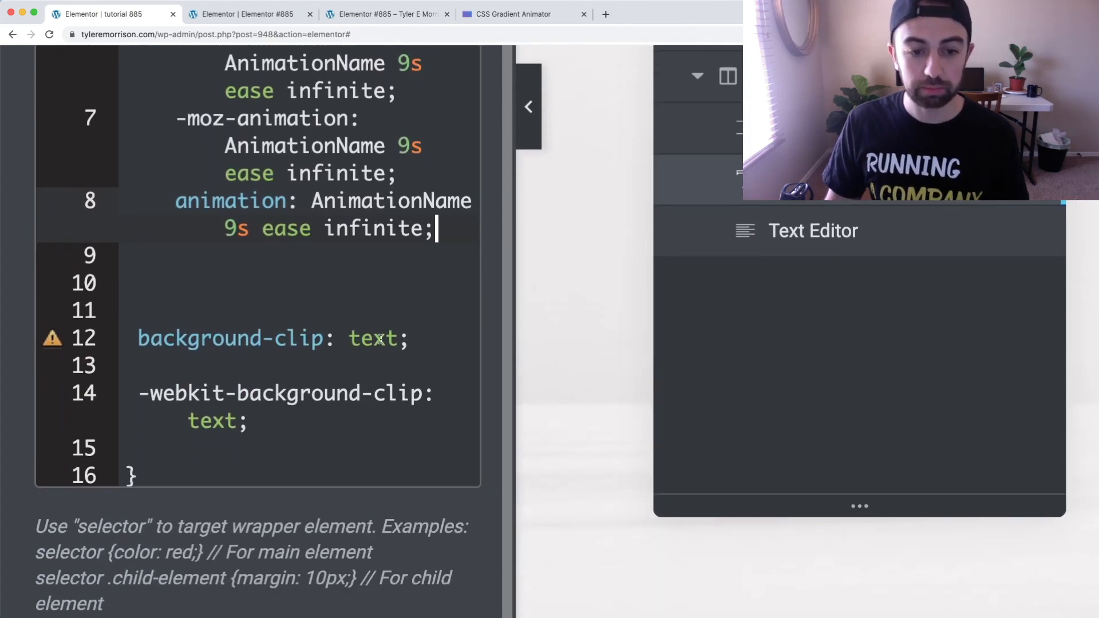
pyautogui.scroll(-3, 358, 404)
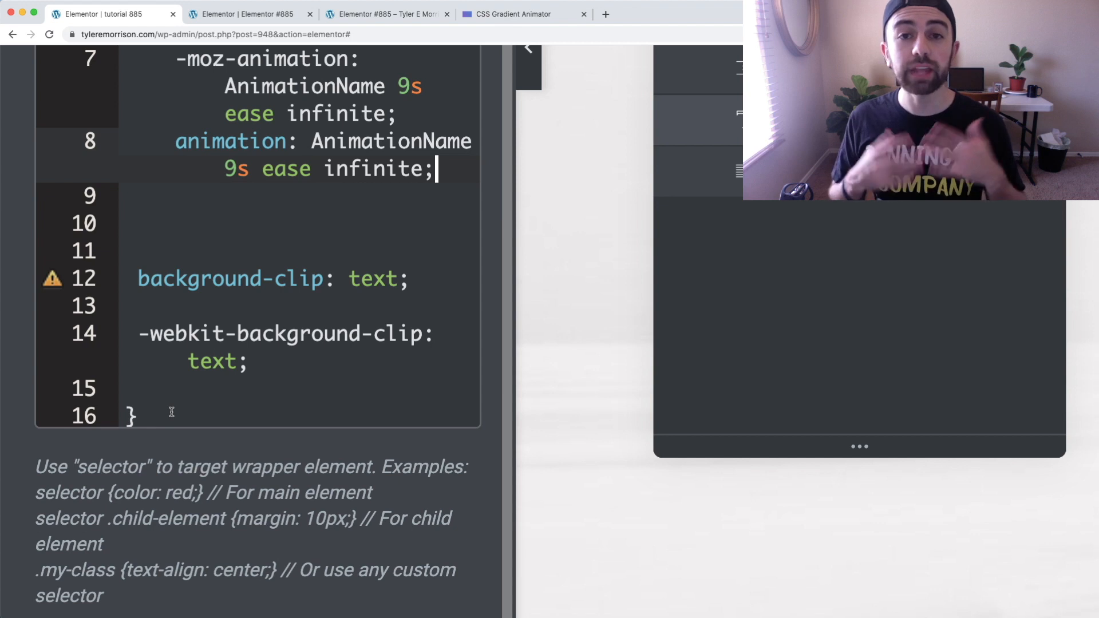
pyautogui.click(147, 416)
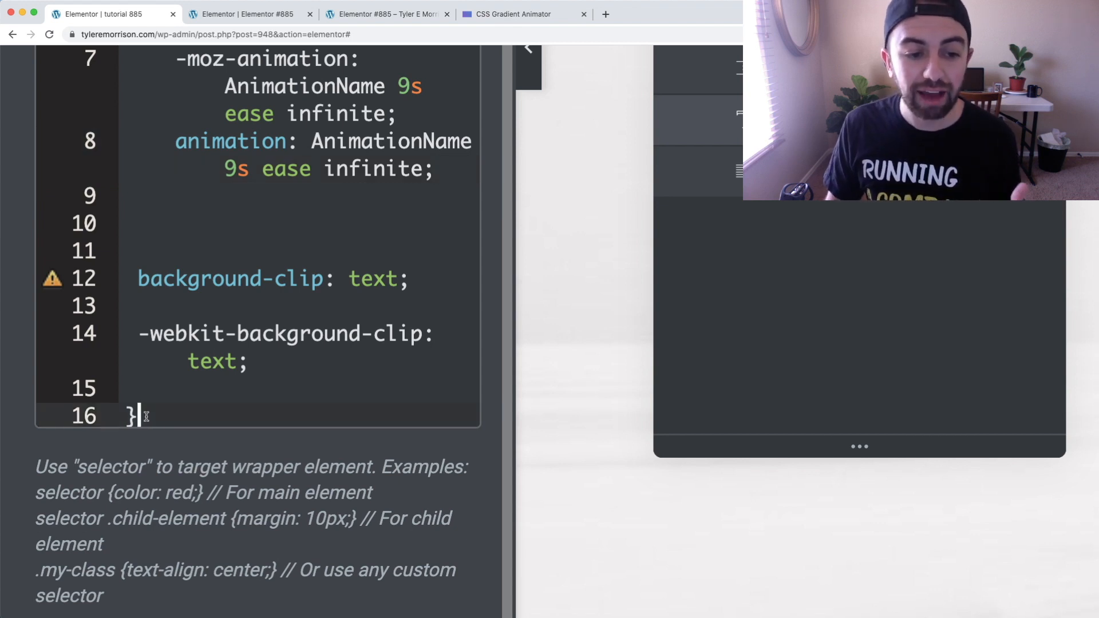
pyautogui.press('Return')
pyautogui.press('Return')
pyautogui.press('Return')
pyautogui.press('Return')
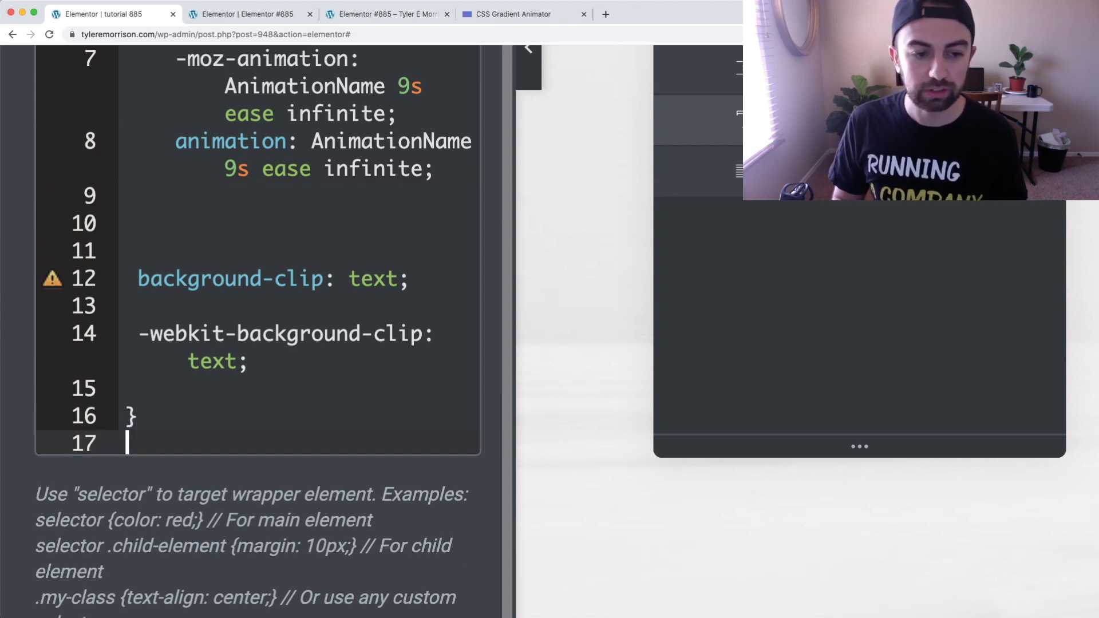
pyautogui.press('Return')
pyautogui.press('Return')
pyautogui.press('Return')
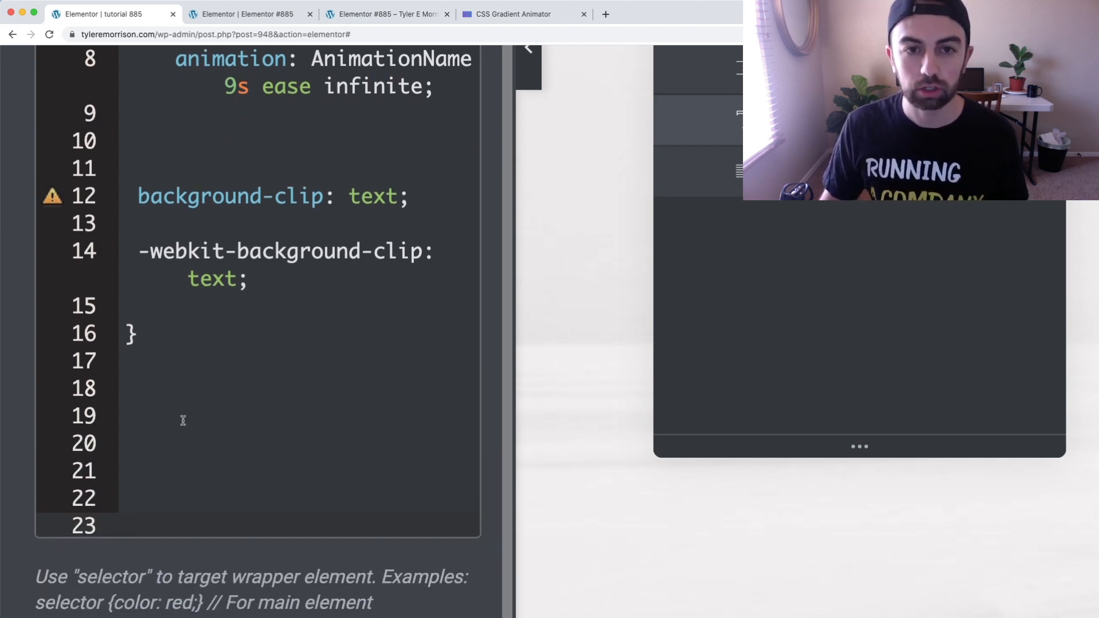
pyautogui.click(514, 14)
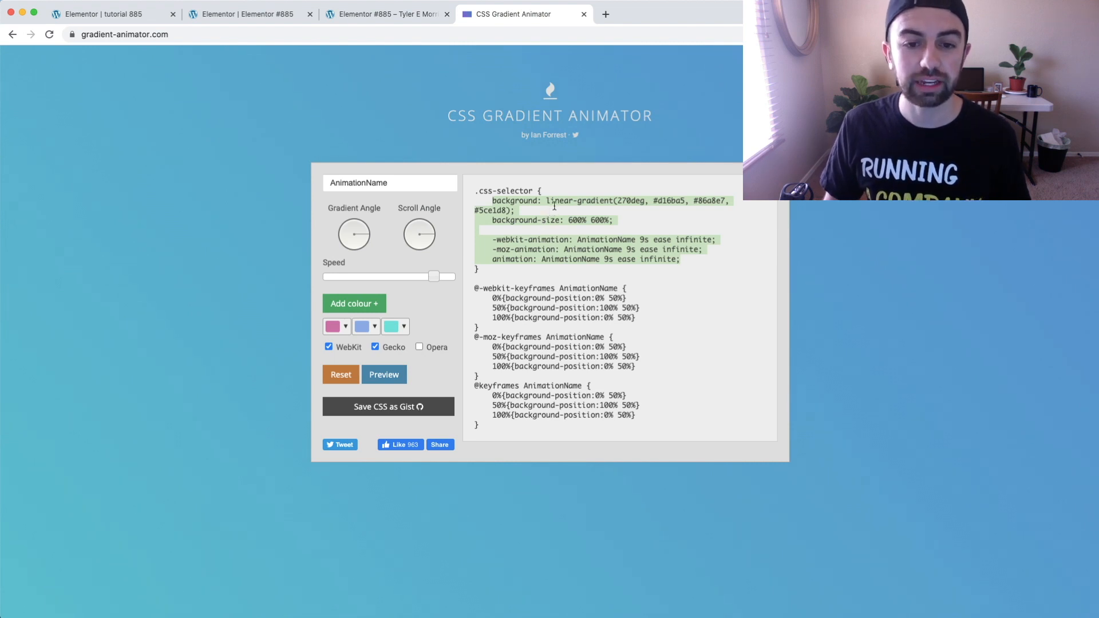
pyautogui.click(479, 289)
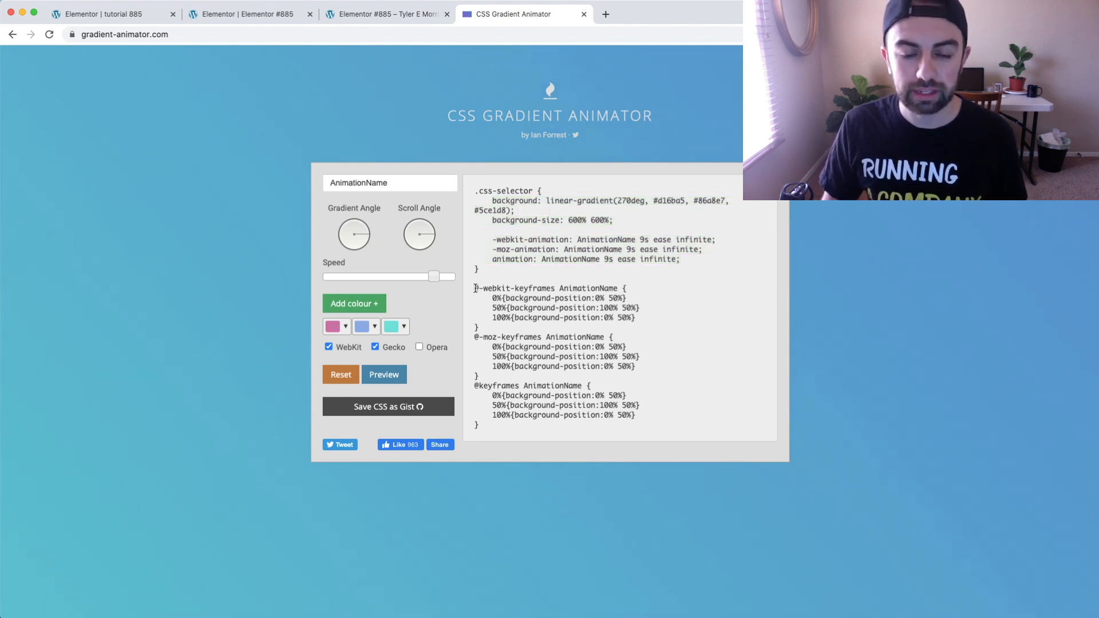
pyautogui.moveTo(484, 289); pyautogui.dragTo(510, 293)
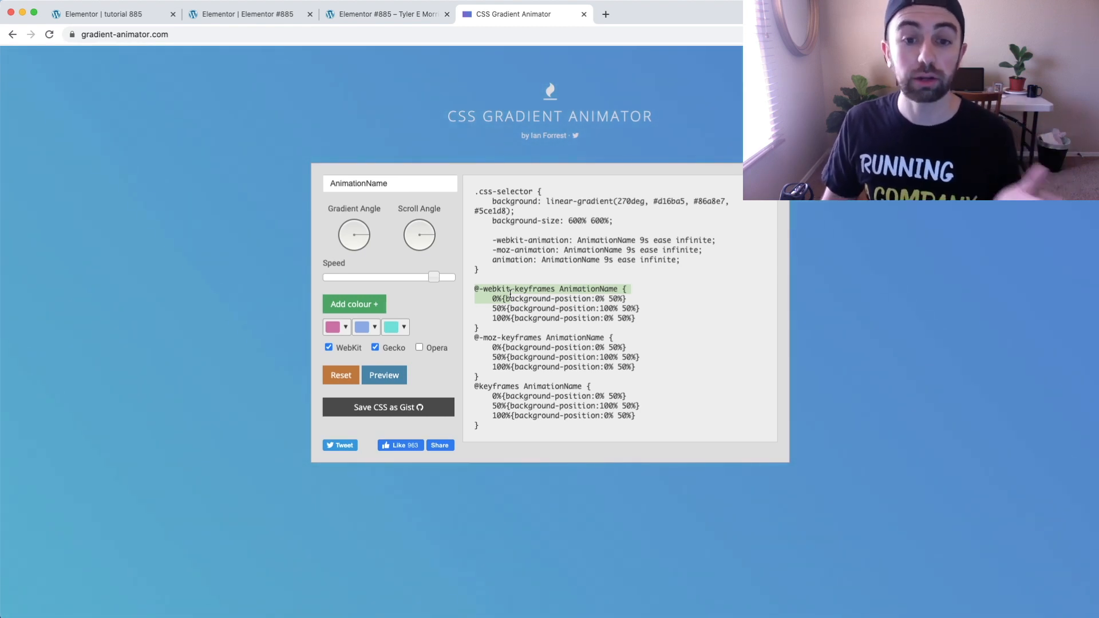
pyautogui.click(495, 297)
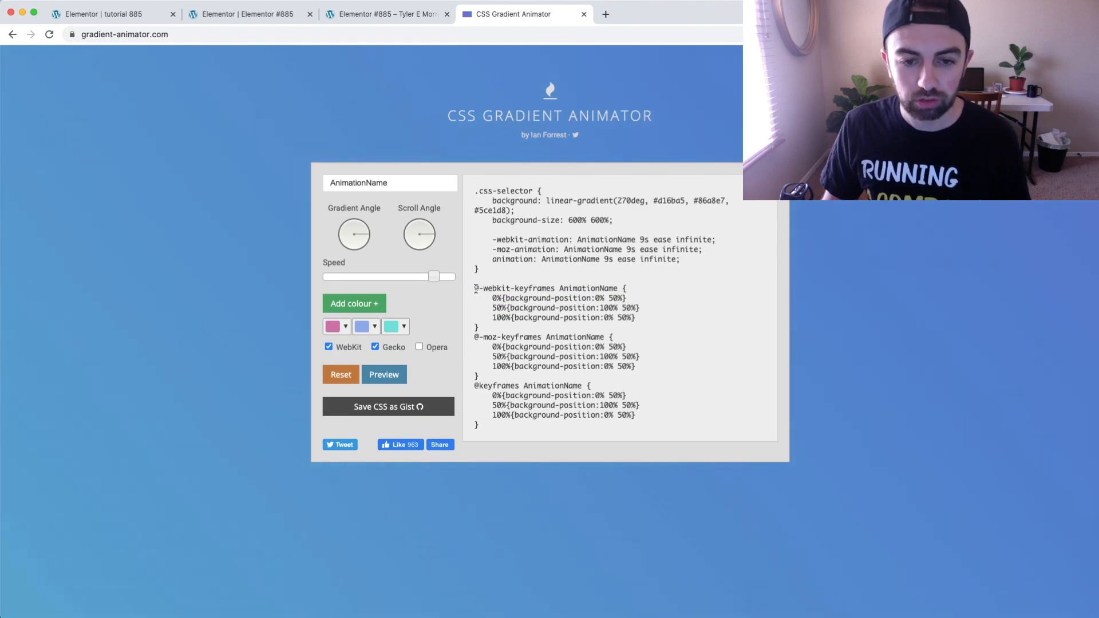
pyautogui.scroll(5, 476, 289)
pyautogui.hscroll(-2, 472, 298)
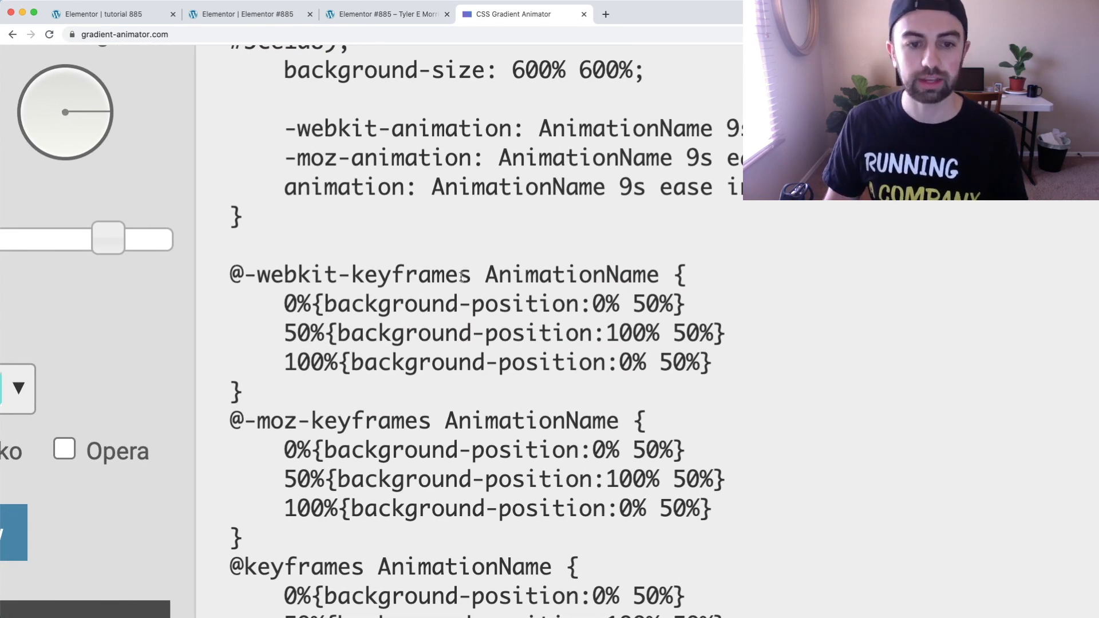
pyautogui.scroll(-5, 421, 290)
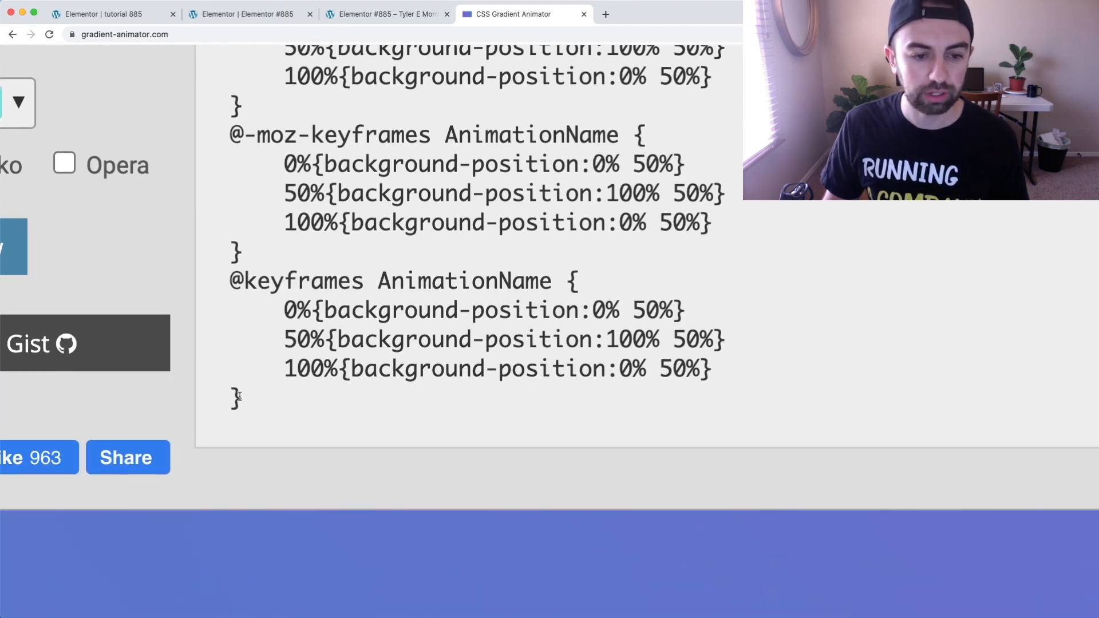
pyautogui.scroll(3, 248, 400)
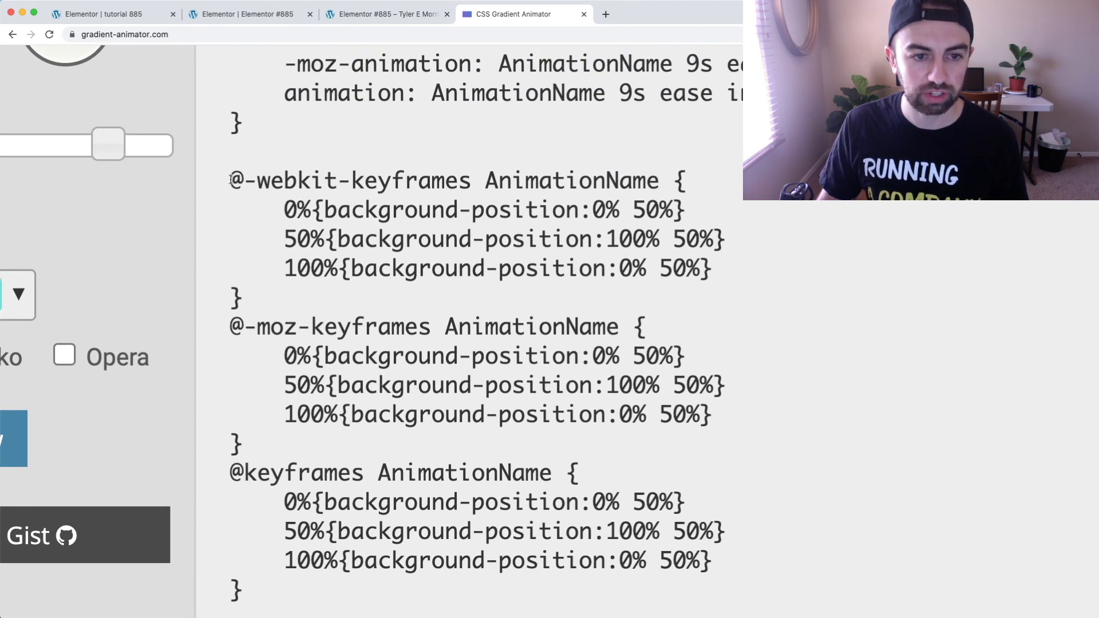
pyautogui.moveTo(231, 176); pyautogui.dragTo(280, 588)
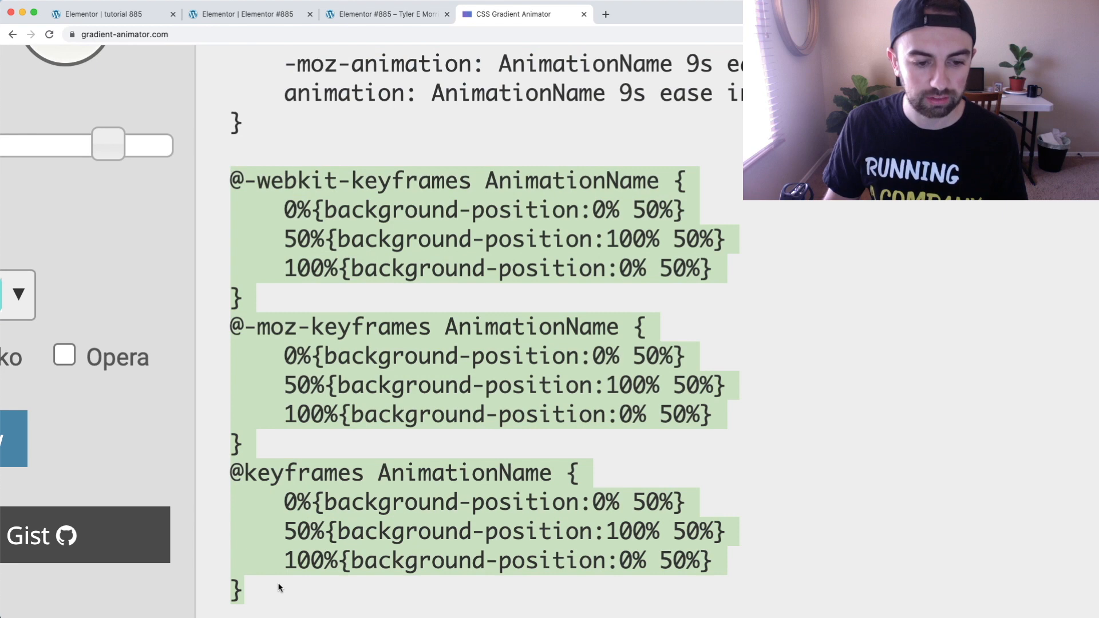
pyautogui.rightClick(338, 364)
pyautogui.click(389, 280)
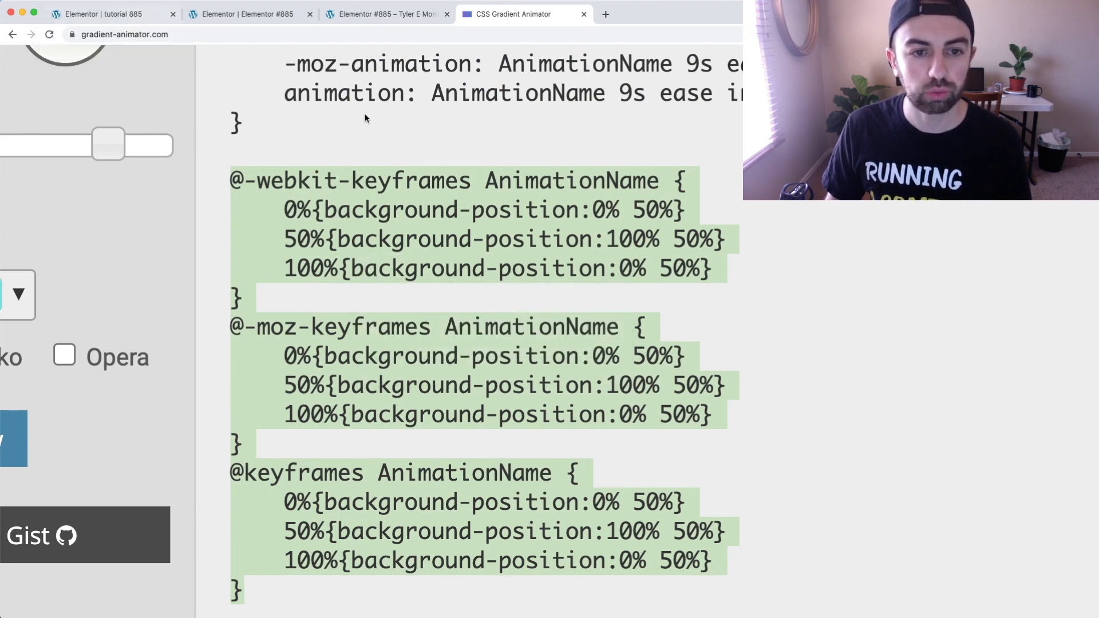
pyautogui.scroll(-5, 364, 114)
# Return to the Elementor page "tutorial 885" and paste the three keyframes blocks below the heading rule's closing brace
pyautogui.click(135, 17)
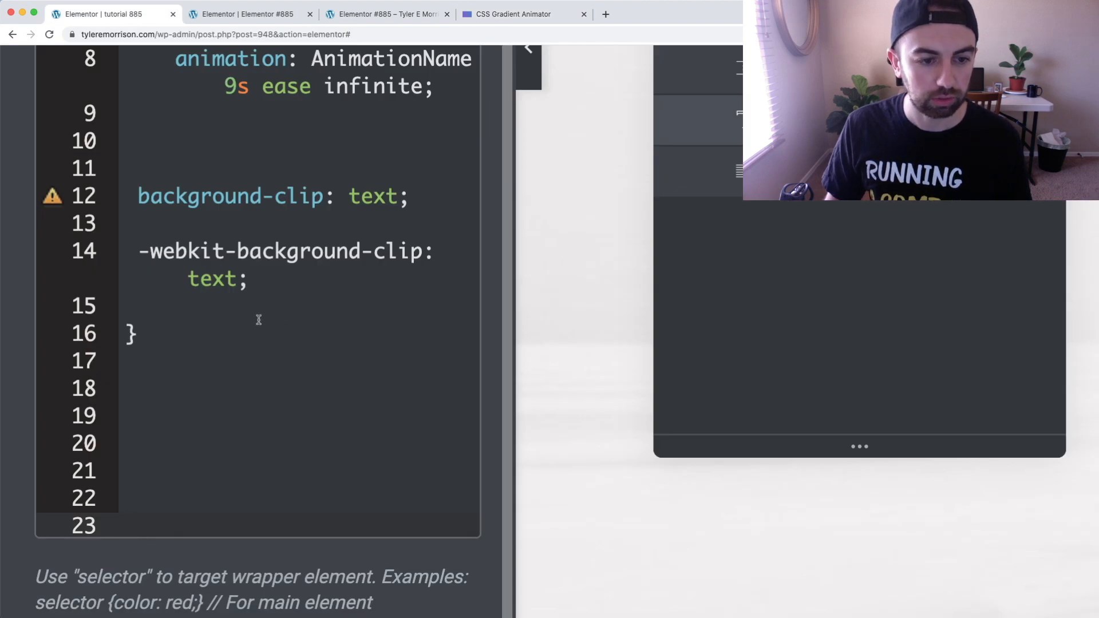
pyautogui.click(138, 334)
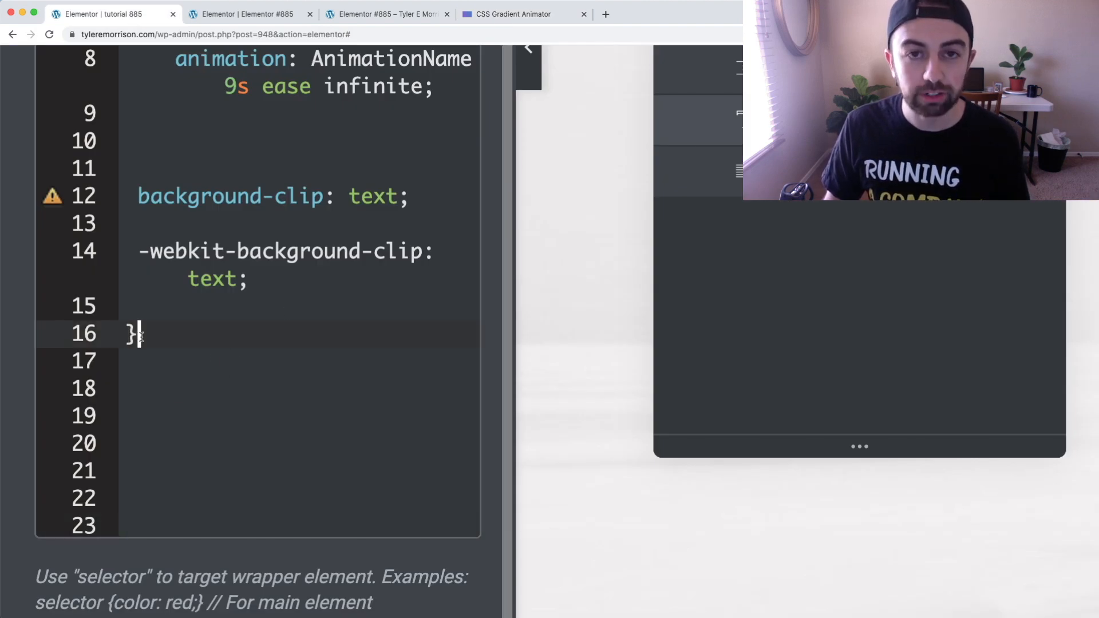
pyautogui.scroll(-5, 149, 422)
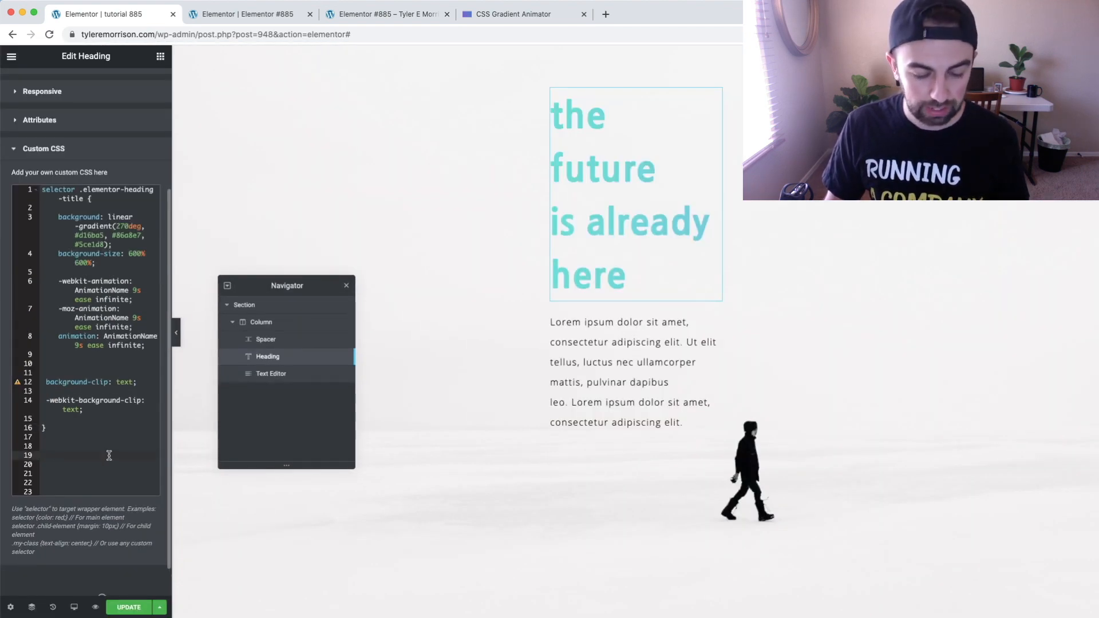
pyautogui.press('super+v')
pyautogui.scroll(-5, 107, 452)
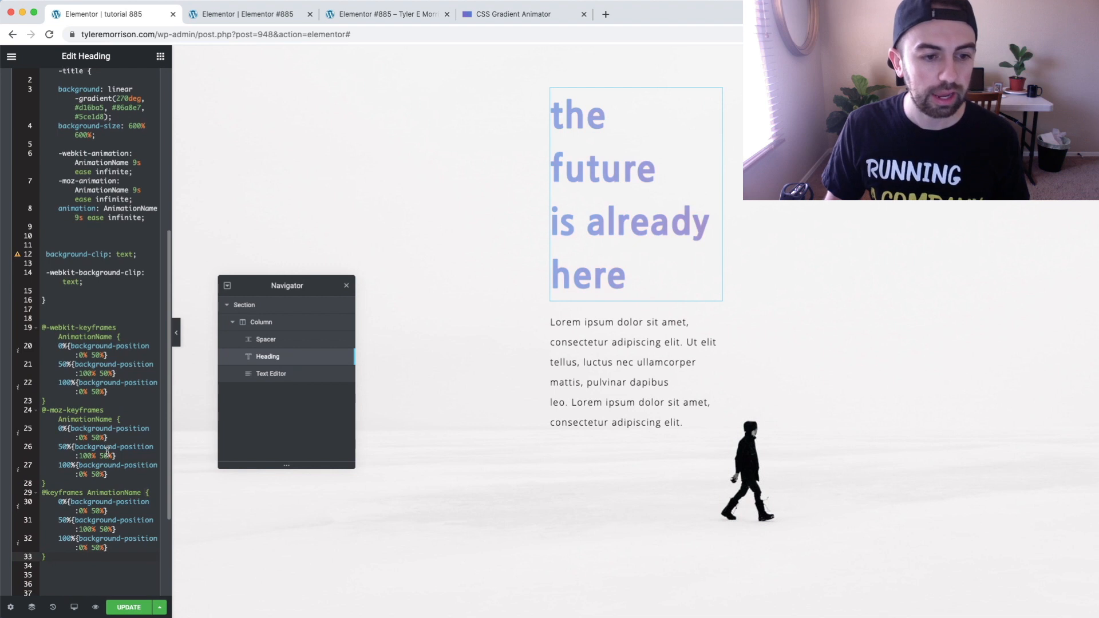
# Collapse the heading's Custom CSS section
pyautogui.scroll(2, 107, 452)
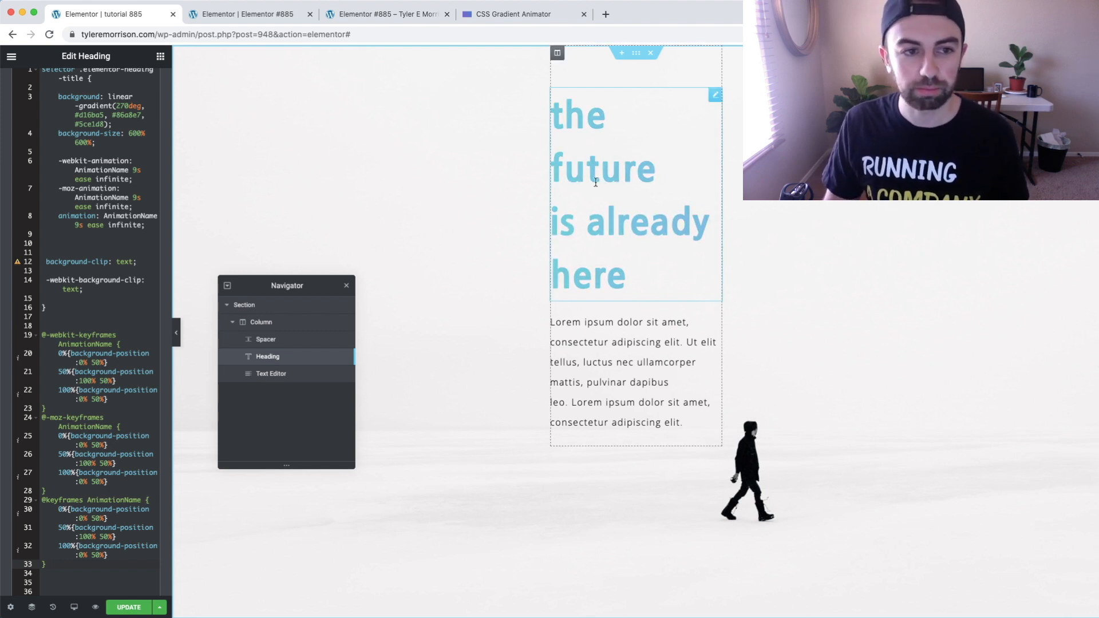
pyautogui.scroll(5, 57, 171)
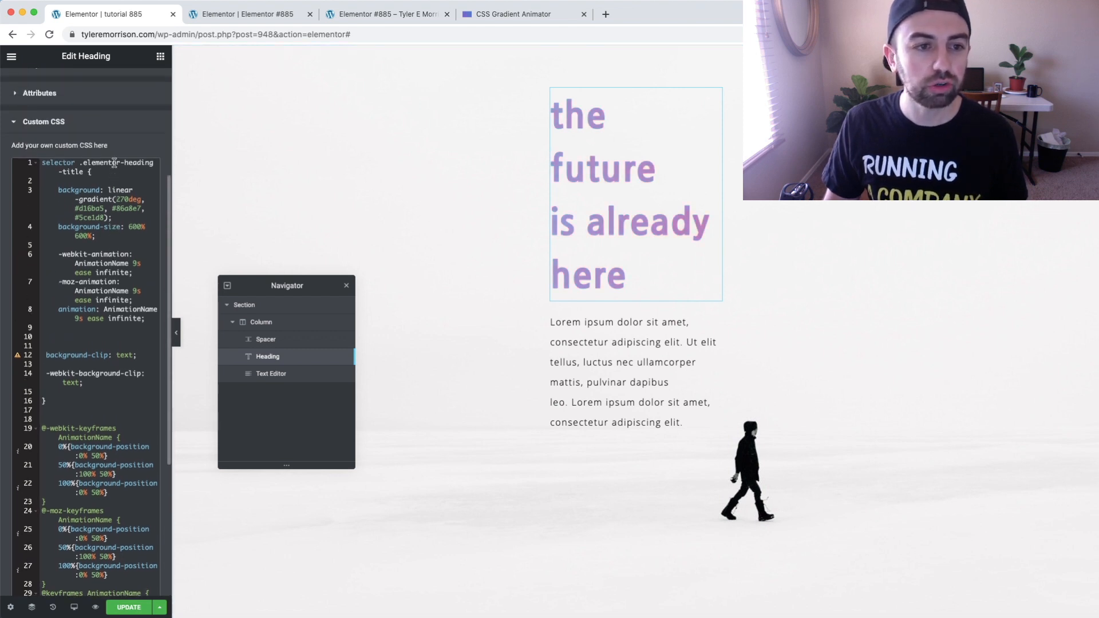
pyautogui.click(50, 145)
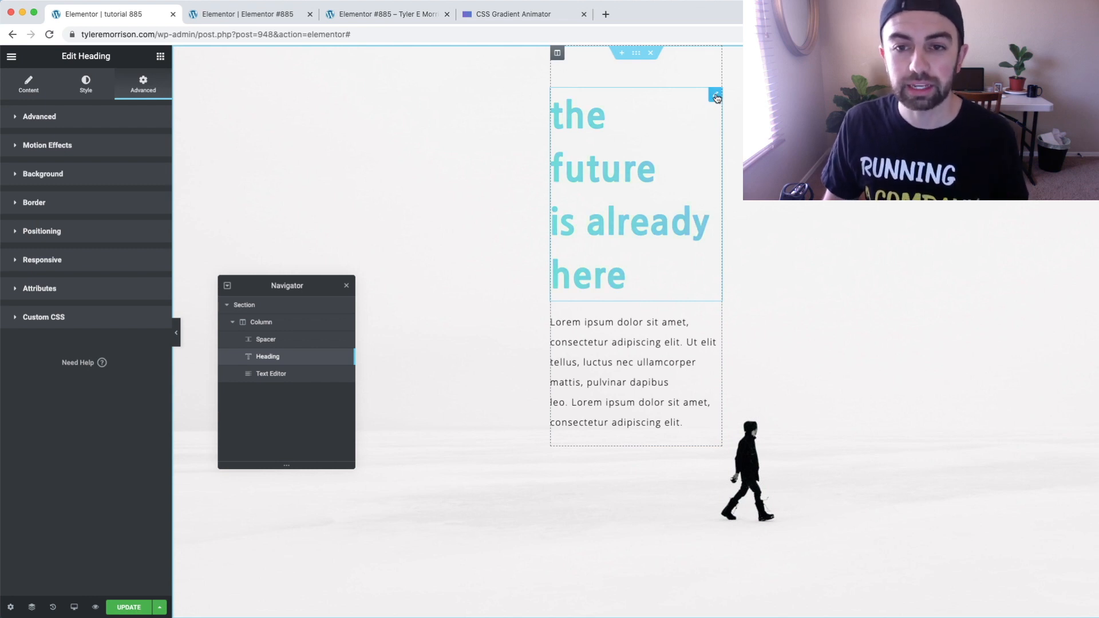
# Duplicate the gradient heading and replace the copy's text with "hello world"
pyautogui.rightClick(718, 96)
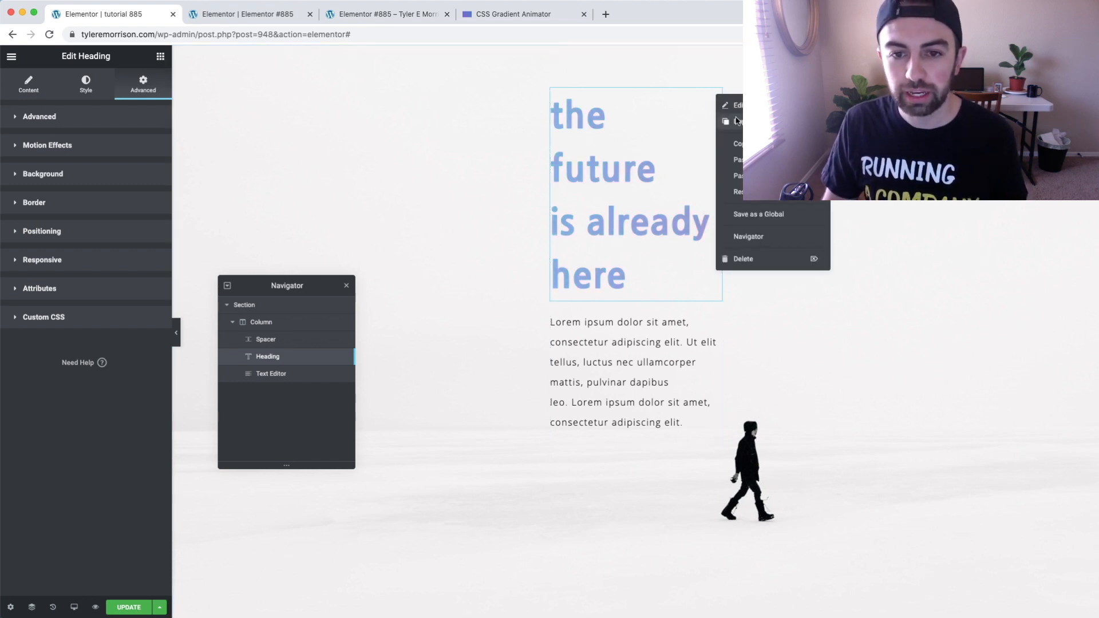
pyautogui.click(732, 119)
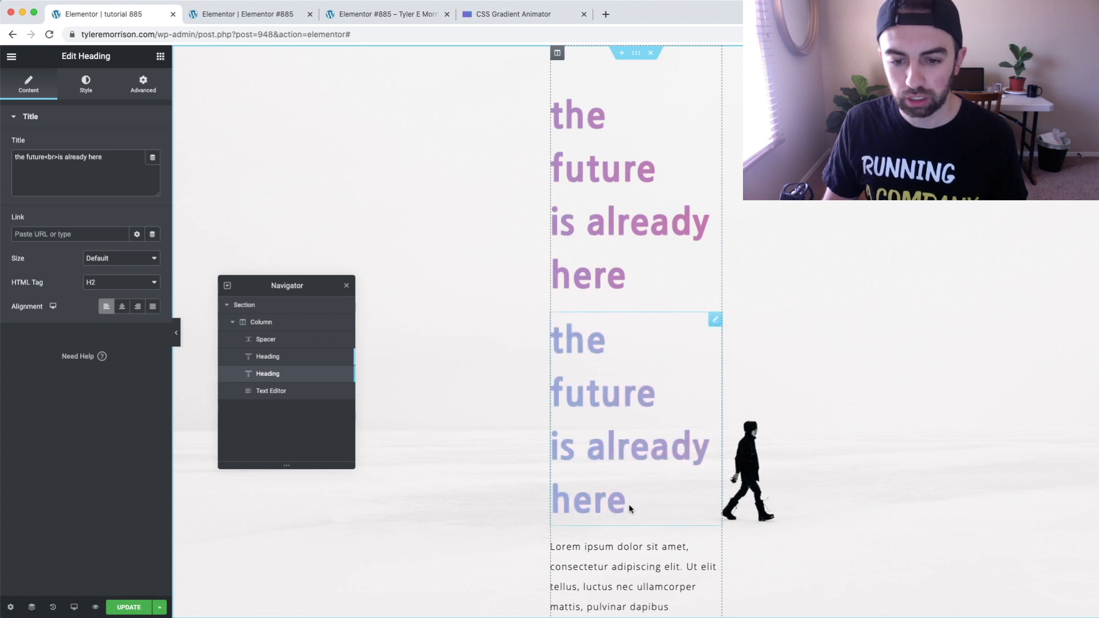
pyautogui.moveTo(627, 504); pyautogui.dragTo(555, 344)
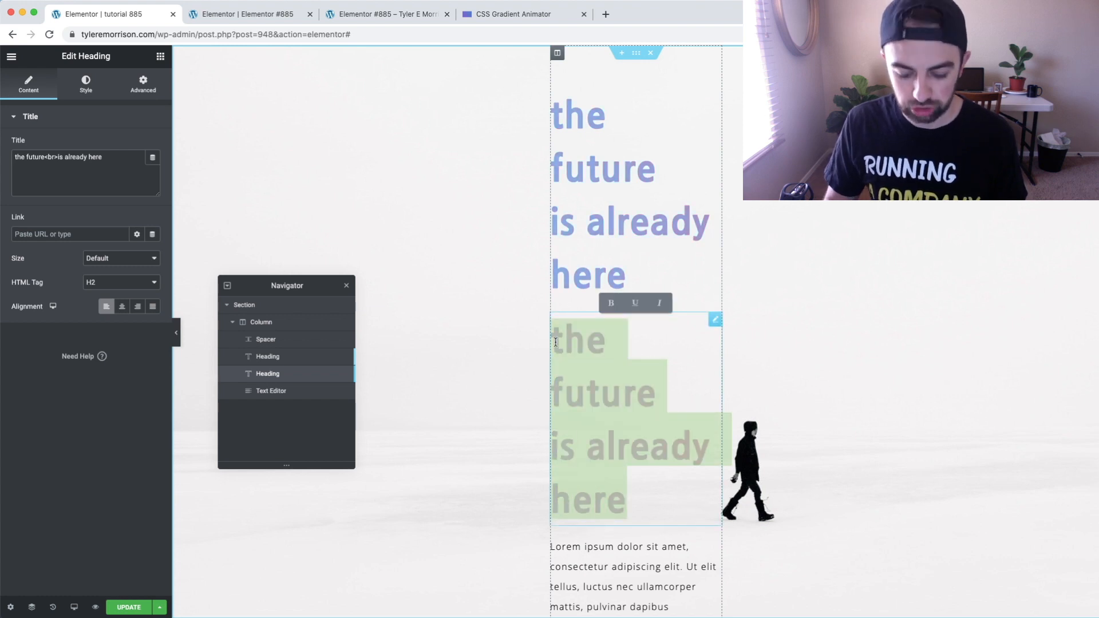
pyautogui.write('hello w')
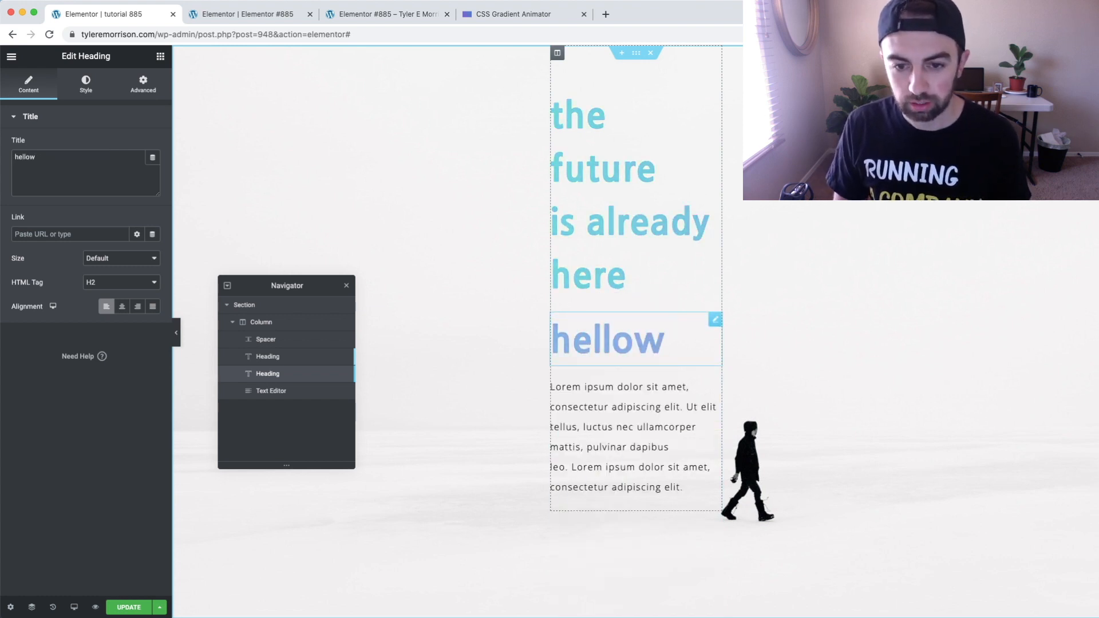
pyautogui.write('orld')
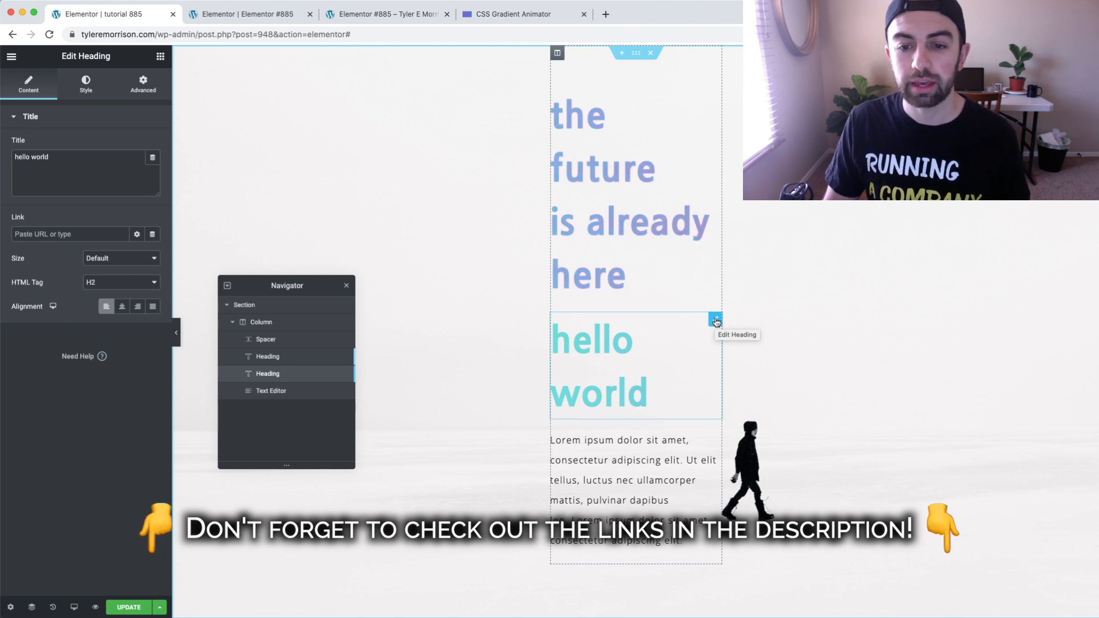
# Delete the duplicated "hello world" heading
pyautogui.rightClick(716, 322)
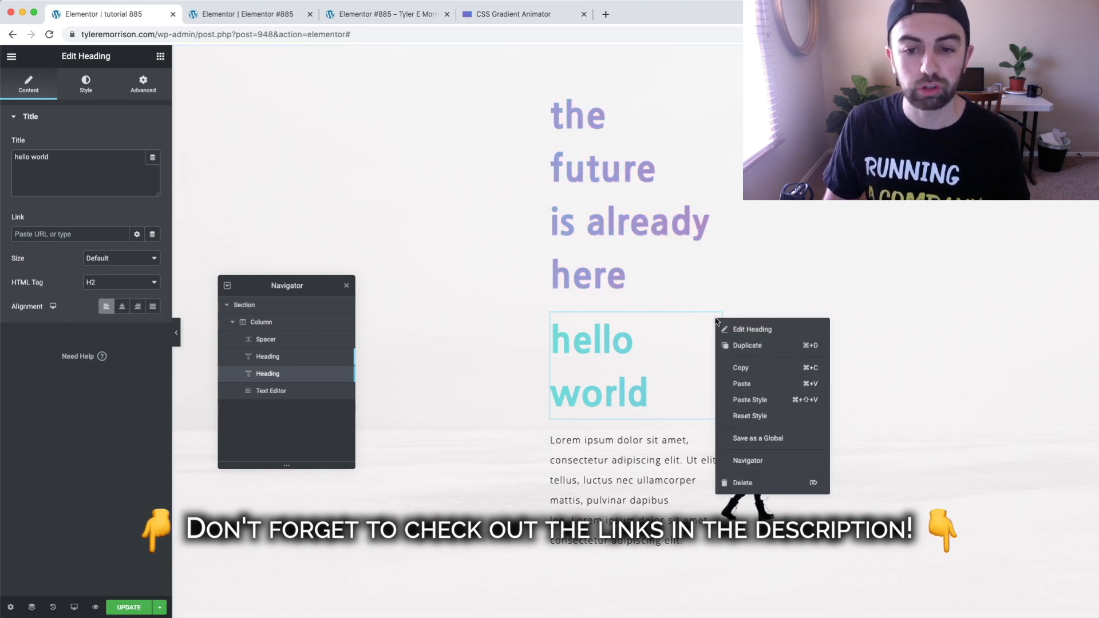
pyautogui.click(756, 485)
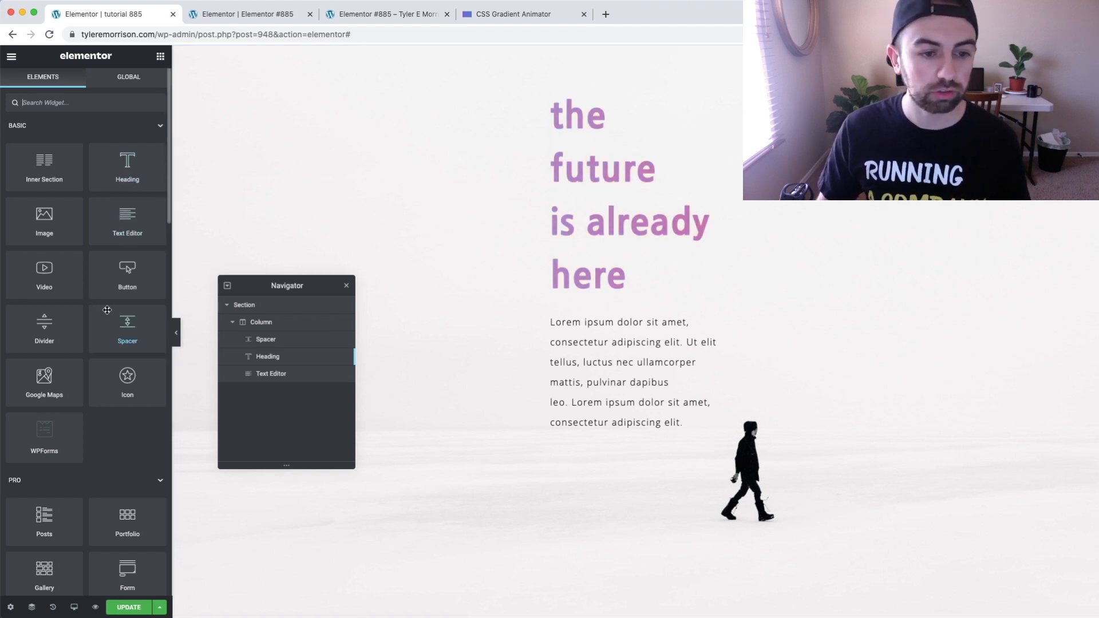
# Add an Icon widget to the column between the spacer and the gradient heading
pyautogui.moveTo(127, 376); pyautogui.dragTo(593, 100)
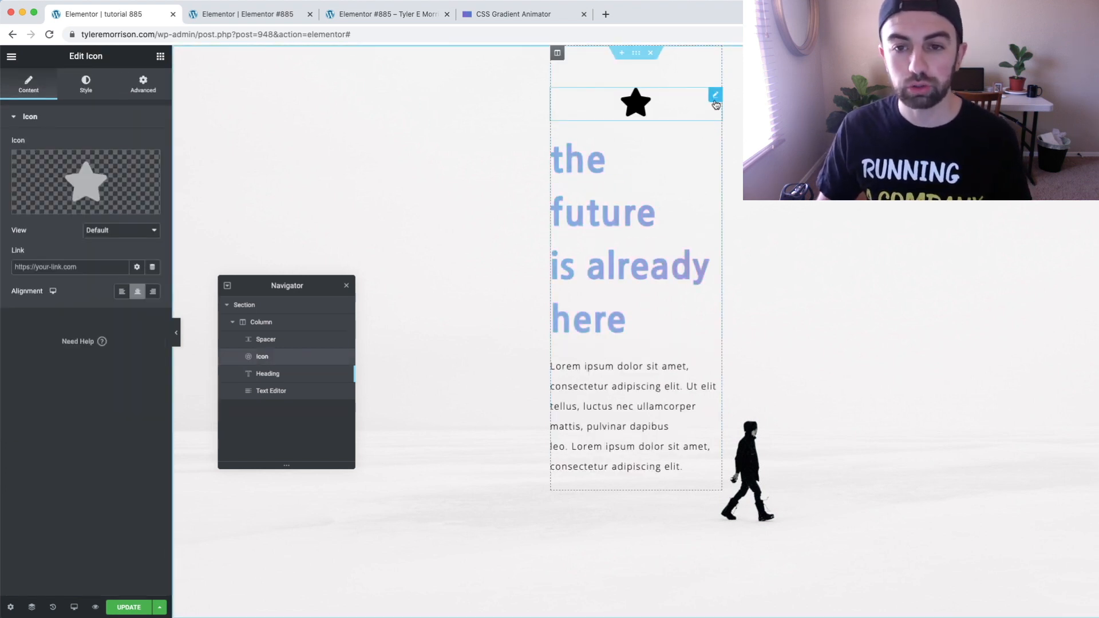
# Replace the star with the Cc Apple Pay icon by searching the icon library for "apple", and set the icon's size to 184
pyautogui.moveTo(117, 190)
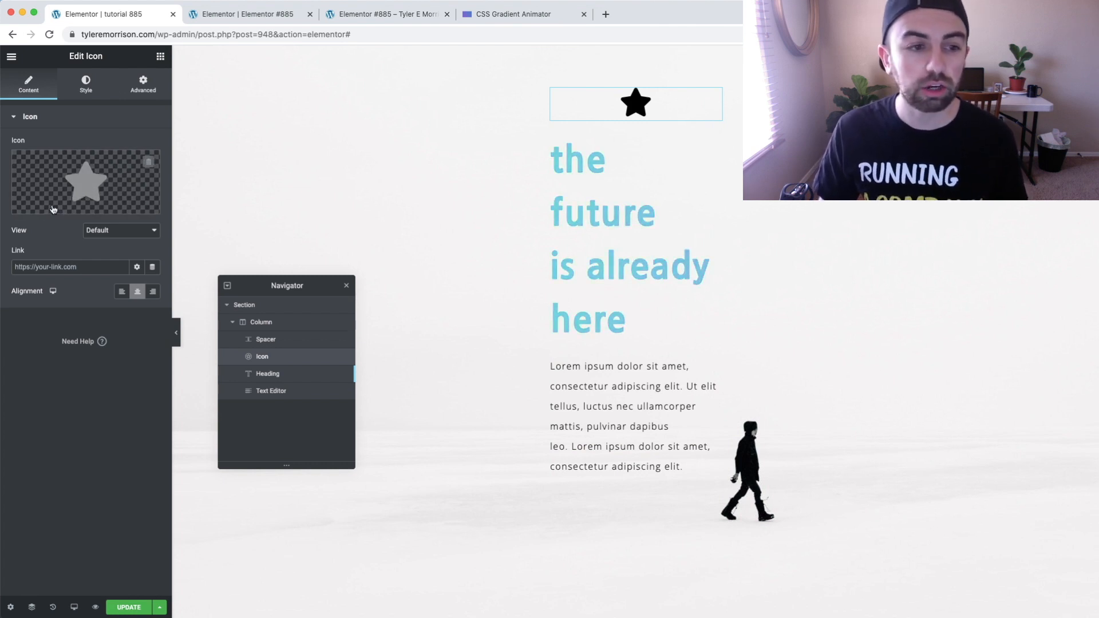
pyautogui.click(87, 167)
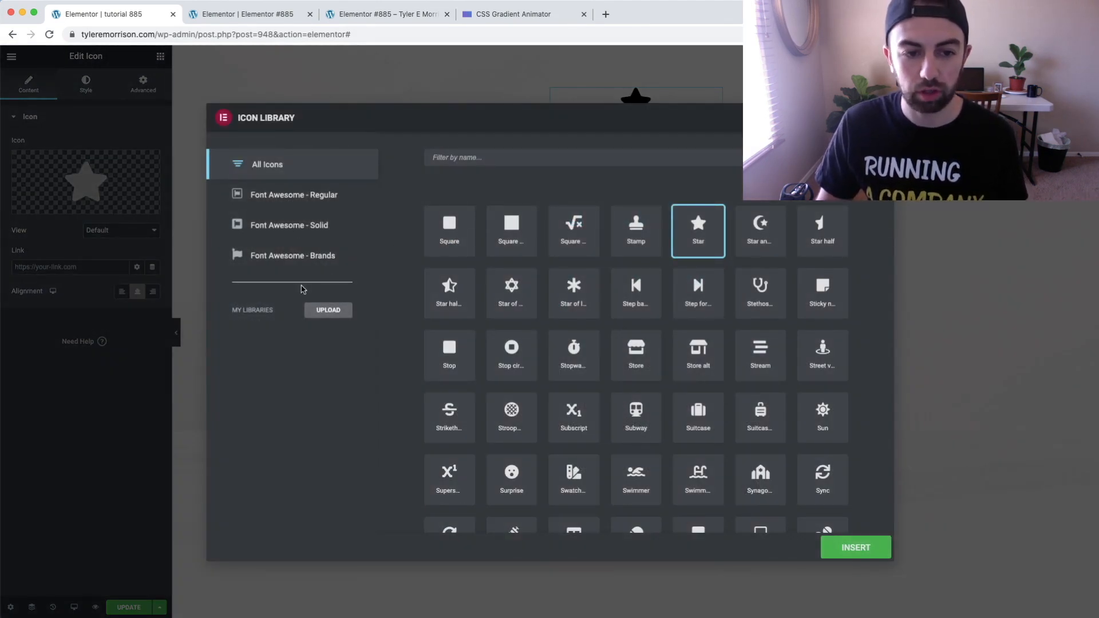
pyautogui.scroll(10, 600, 279)
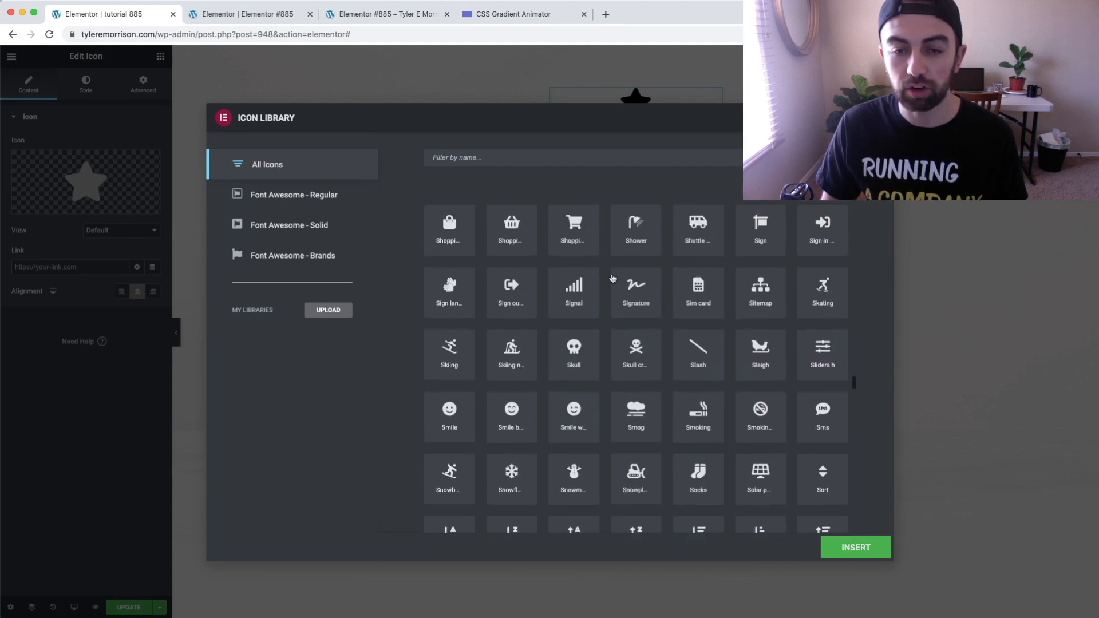
pyautogui.scroll(10, 613, 277)
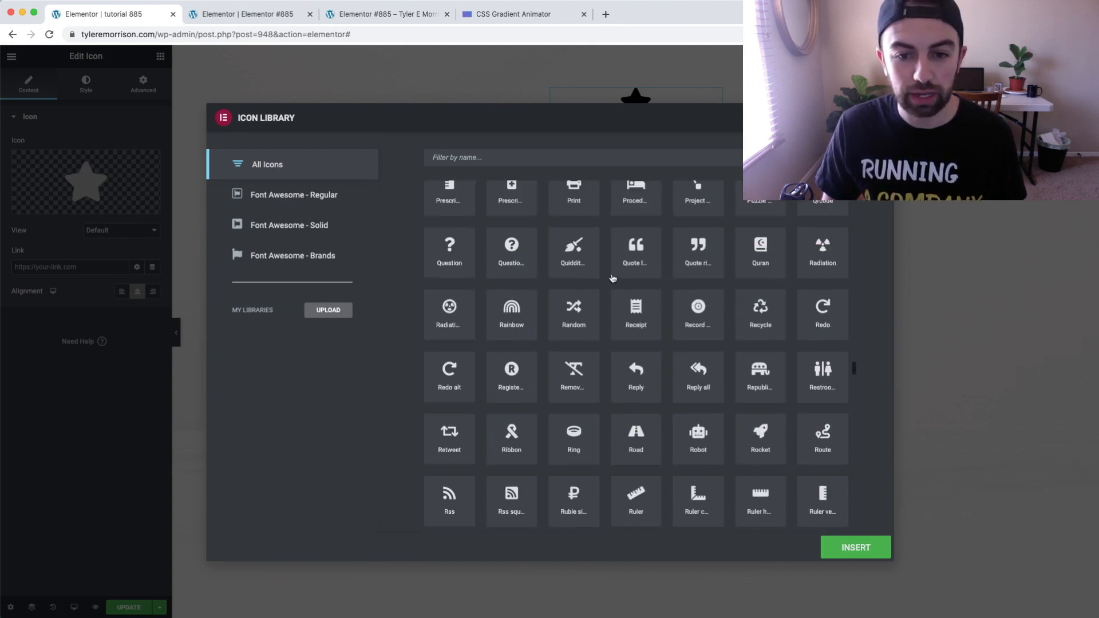
pyautogui.scroll(10, 611, 277)
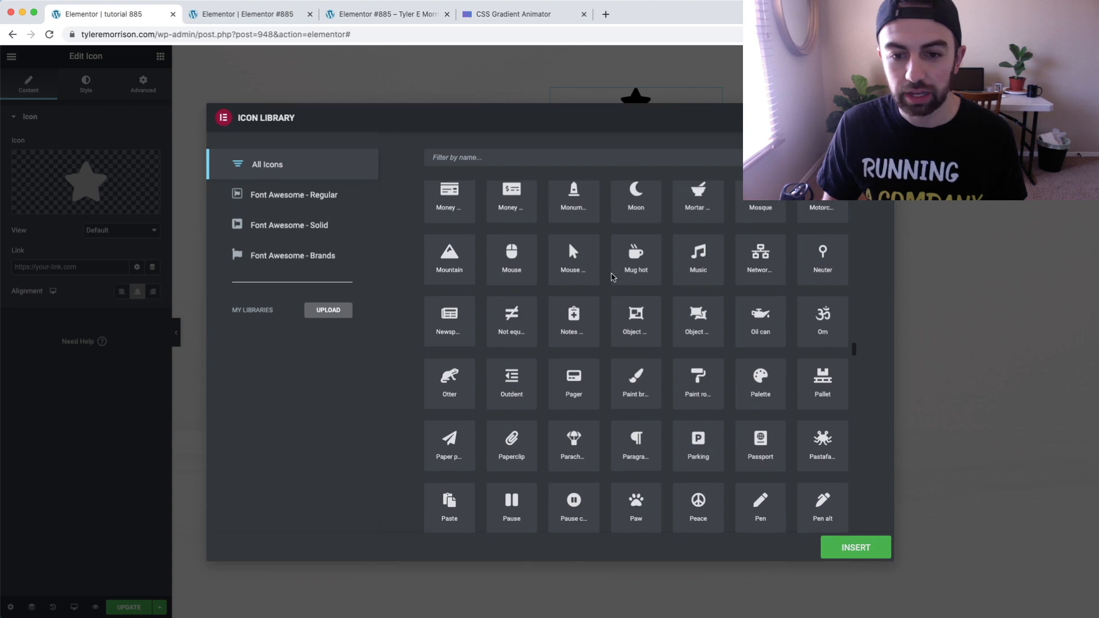
pyautogui.scroll(10, 613, 278)
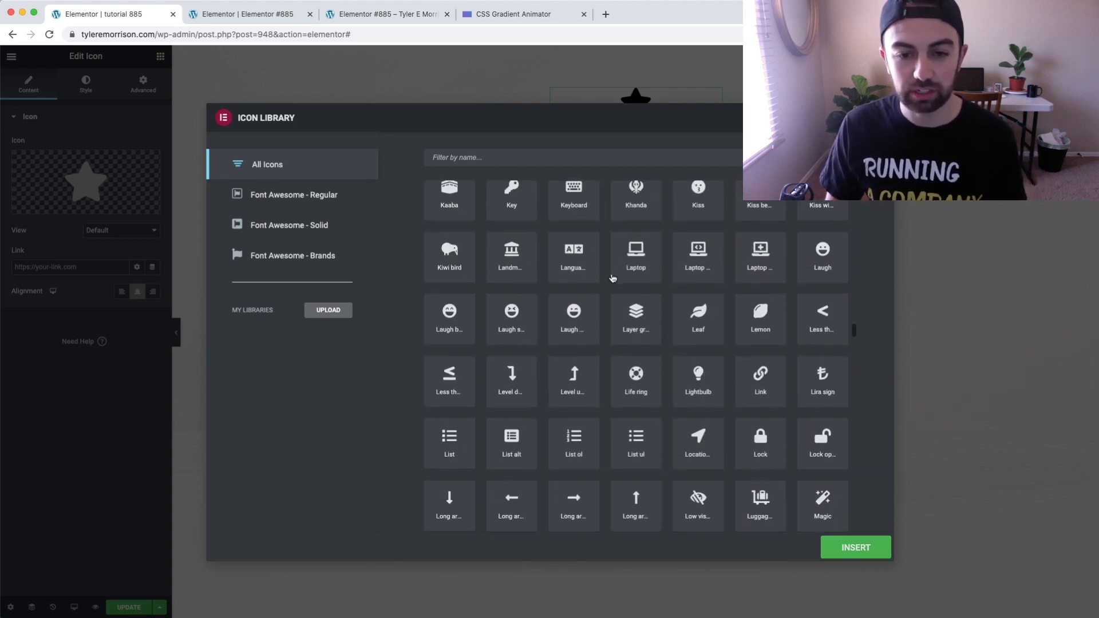
pyautogui.scroll(-15, 612, 279)
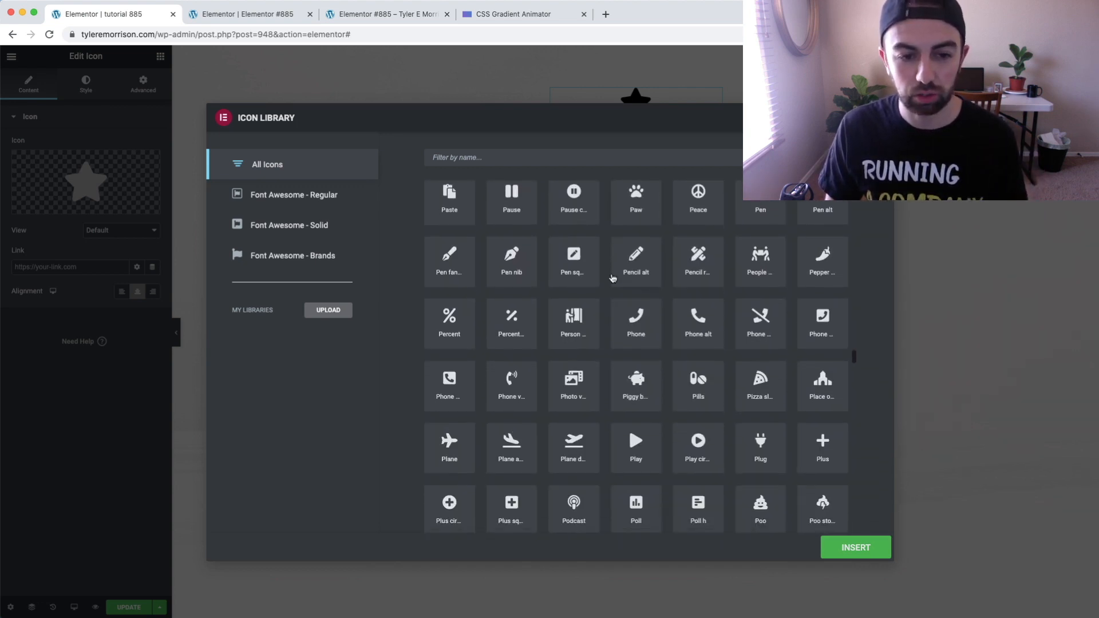
pyautogui.scroll(-10, 612, 279)
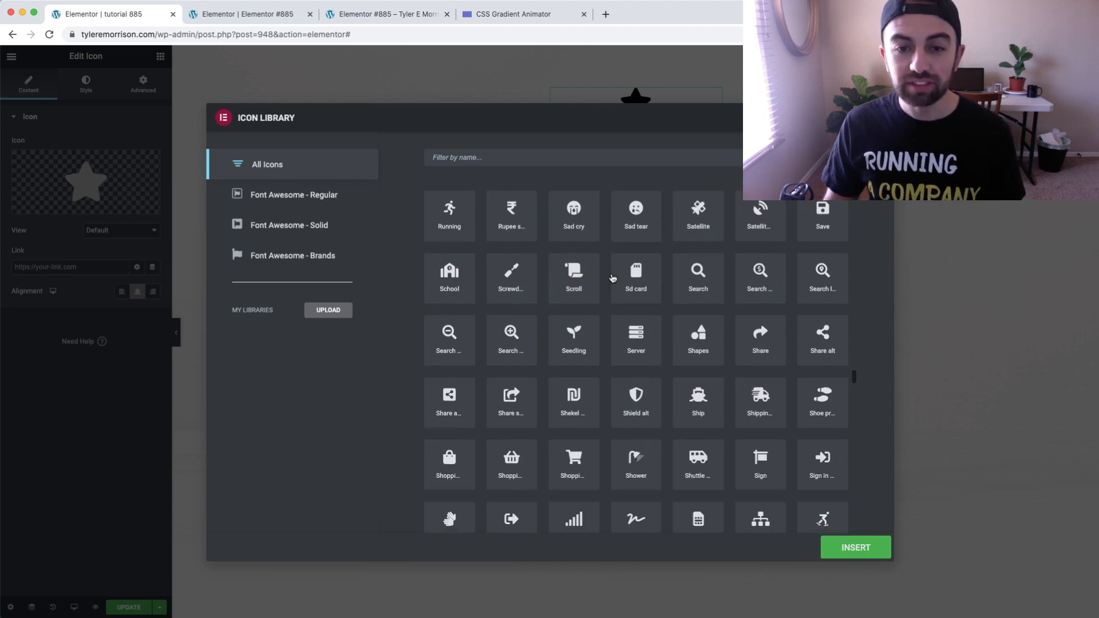
pyautogui.click(574, 158)
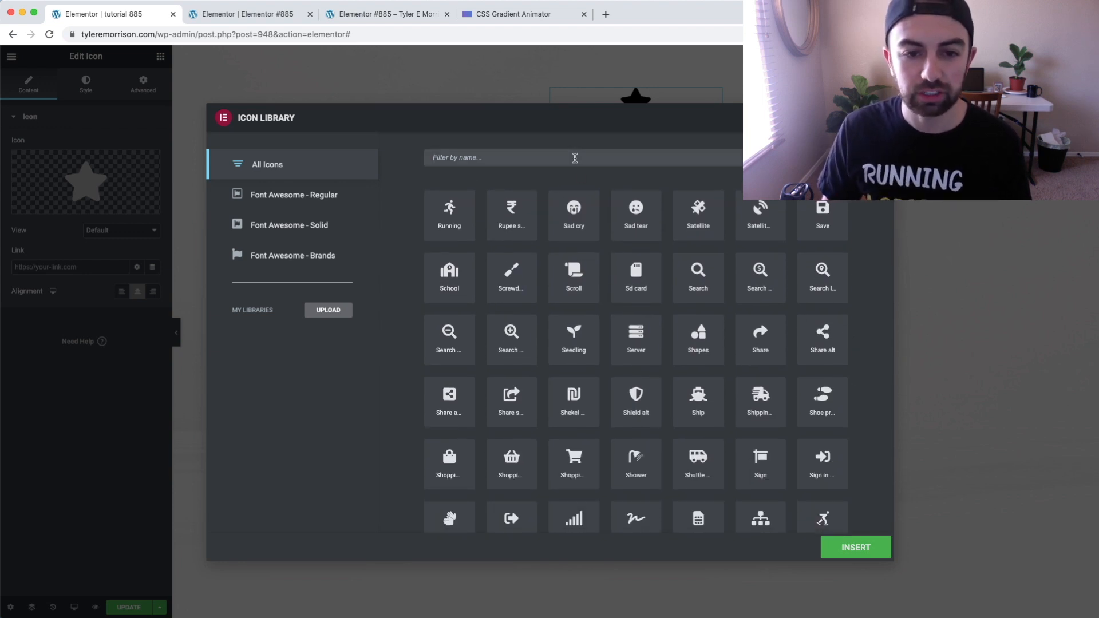
pyautogui.write('apple')
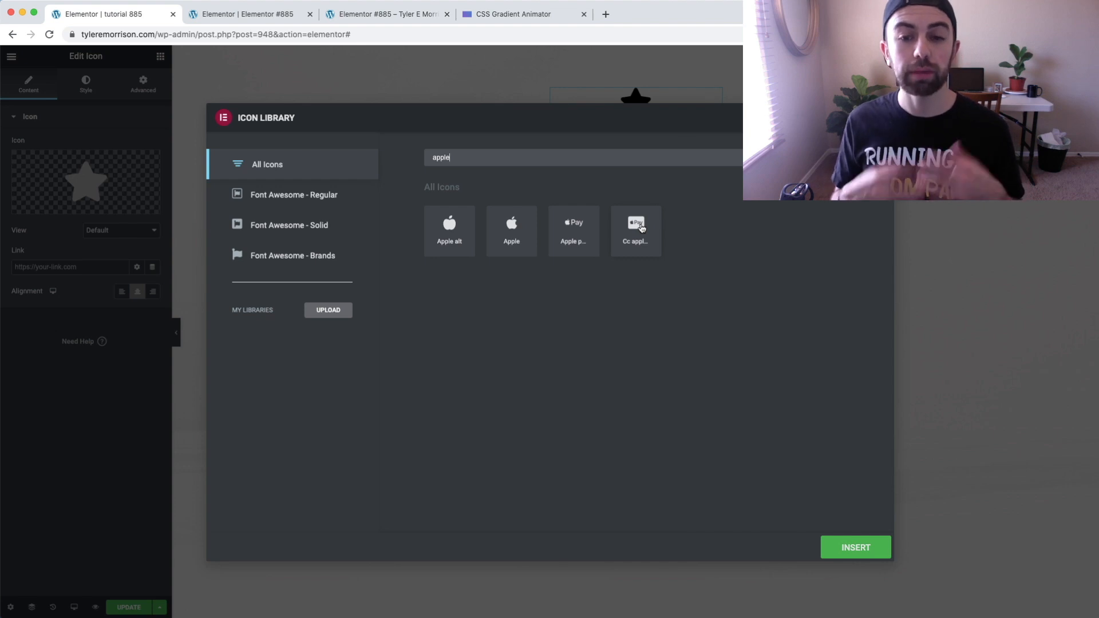
pyautogui.click(642, 228)
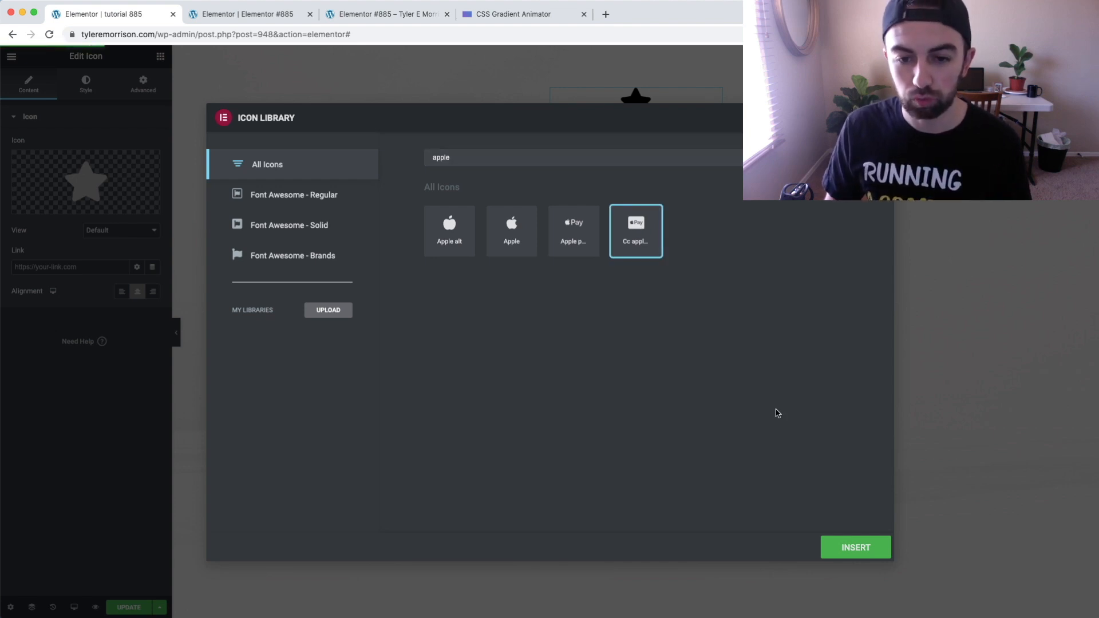
pyautogui.click(857, 548)
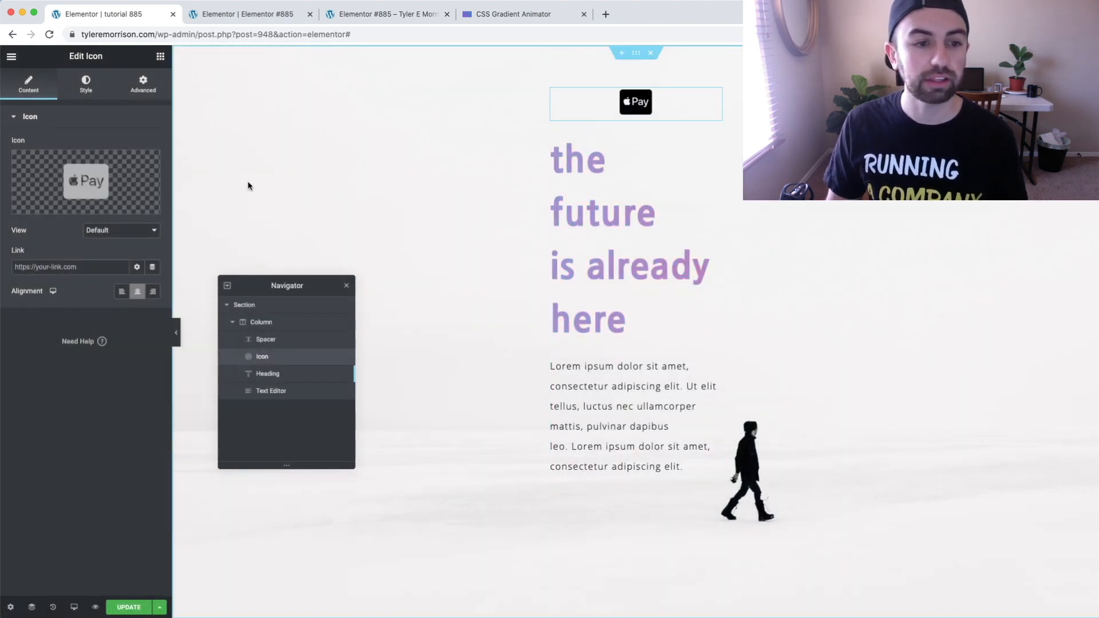
pyautogui.click(86, 83)
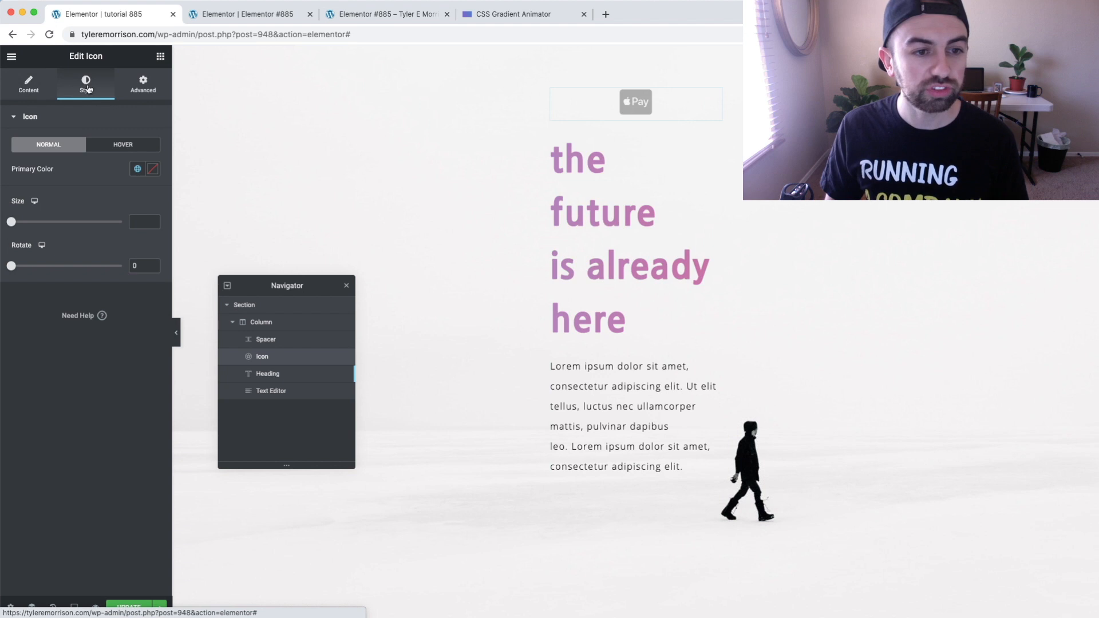
pyautogui.moveTo(23, 222); pyautogui.dragTo(78, 222)
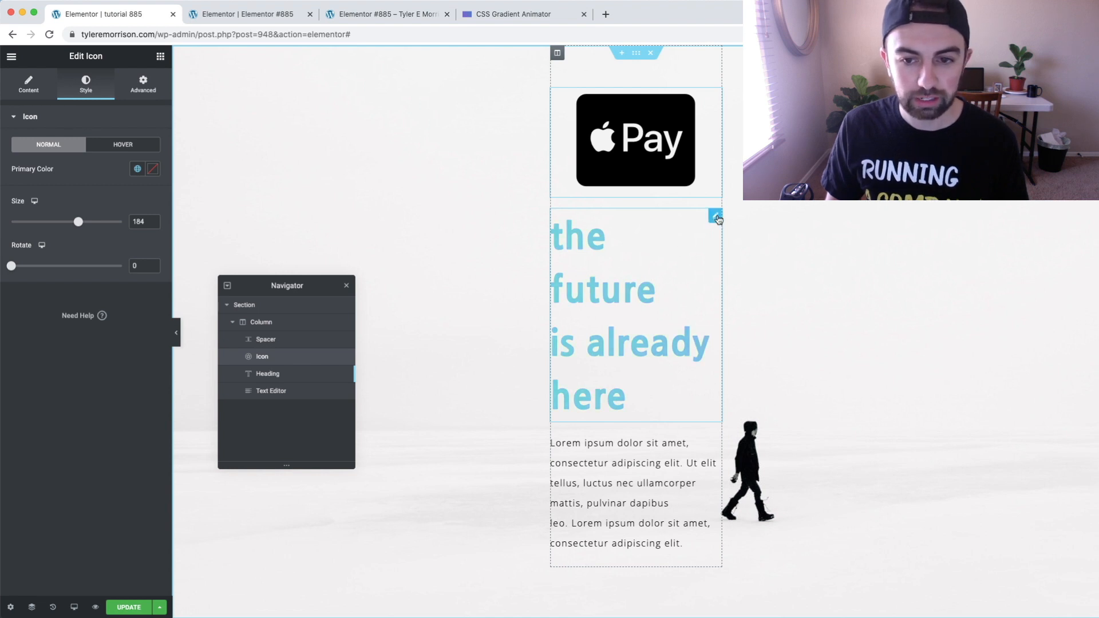
# Copy all of the custom CSS from the gradient heading "the future is already here"
pyautogui.click(715, 217)
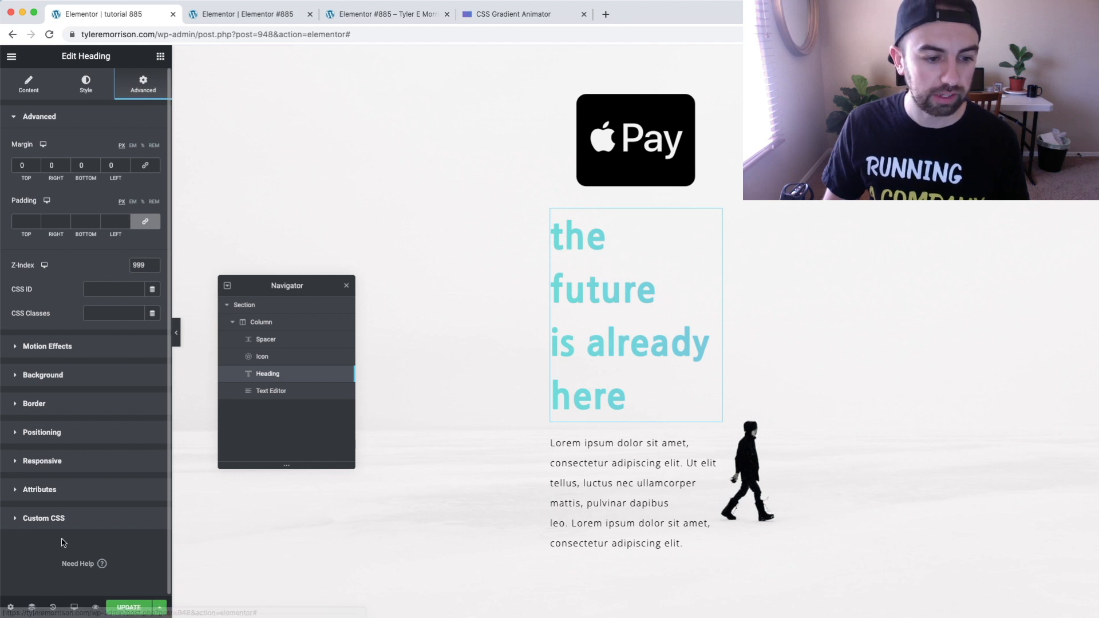
pyautogui.click(55, 519)
pyautogui.click(98, 413)
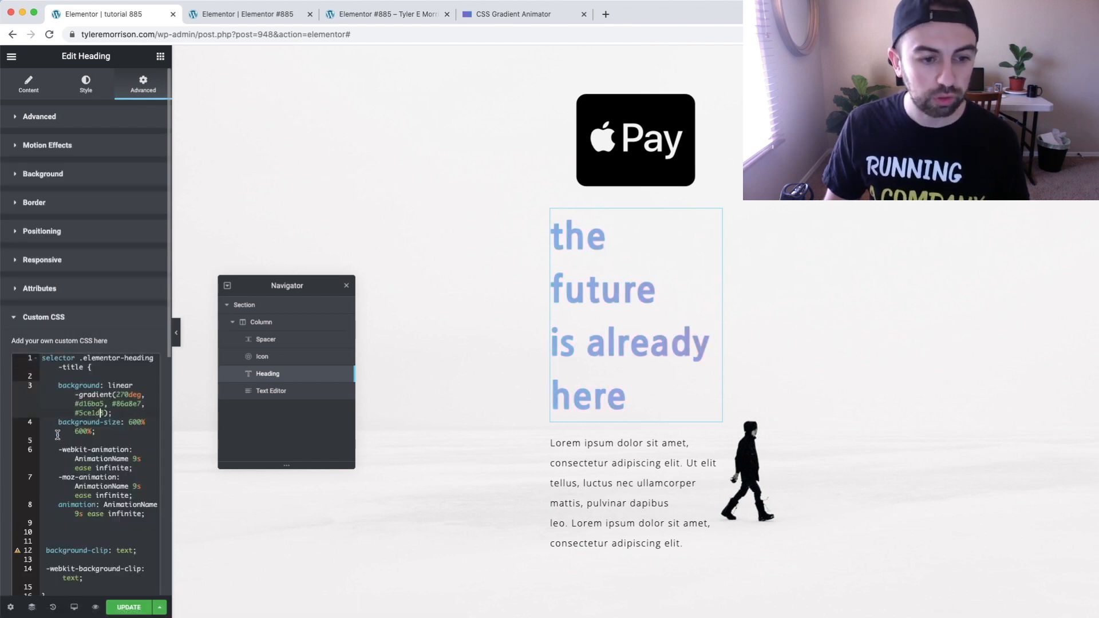
pyautogui.press('super+a')
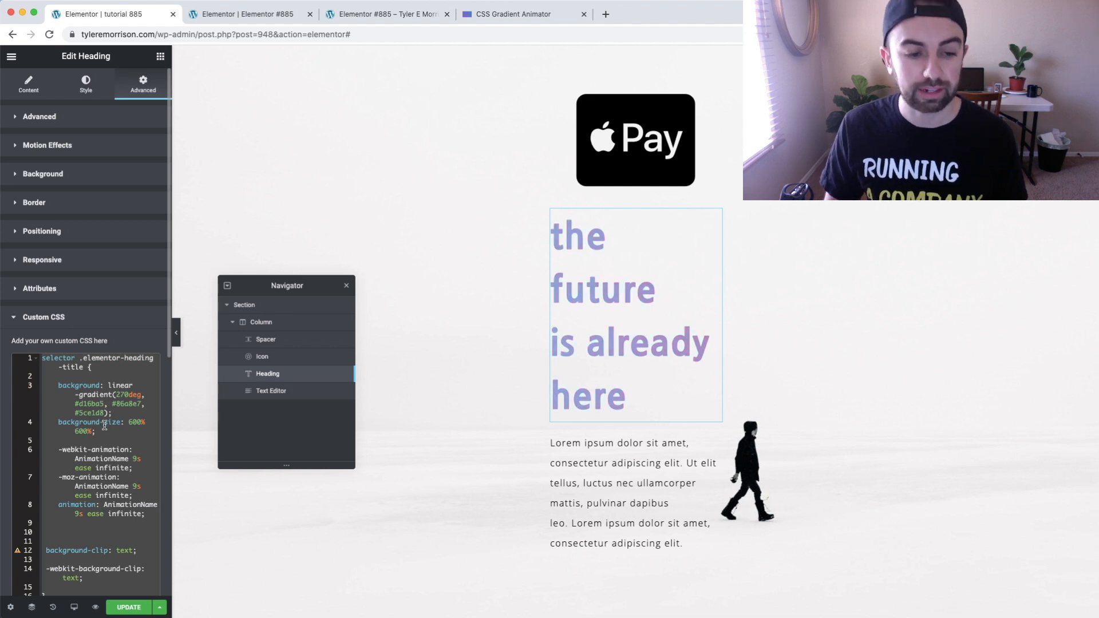
pyautogui.rightClick(107, 426)
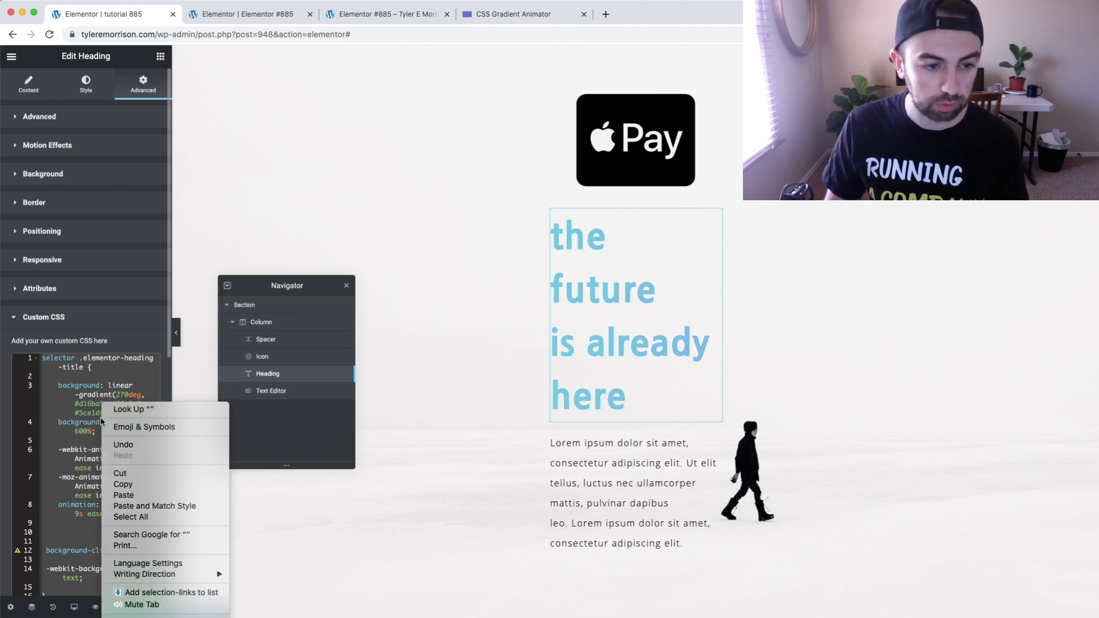
pyautogui.click(135, 486)
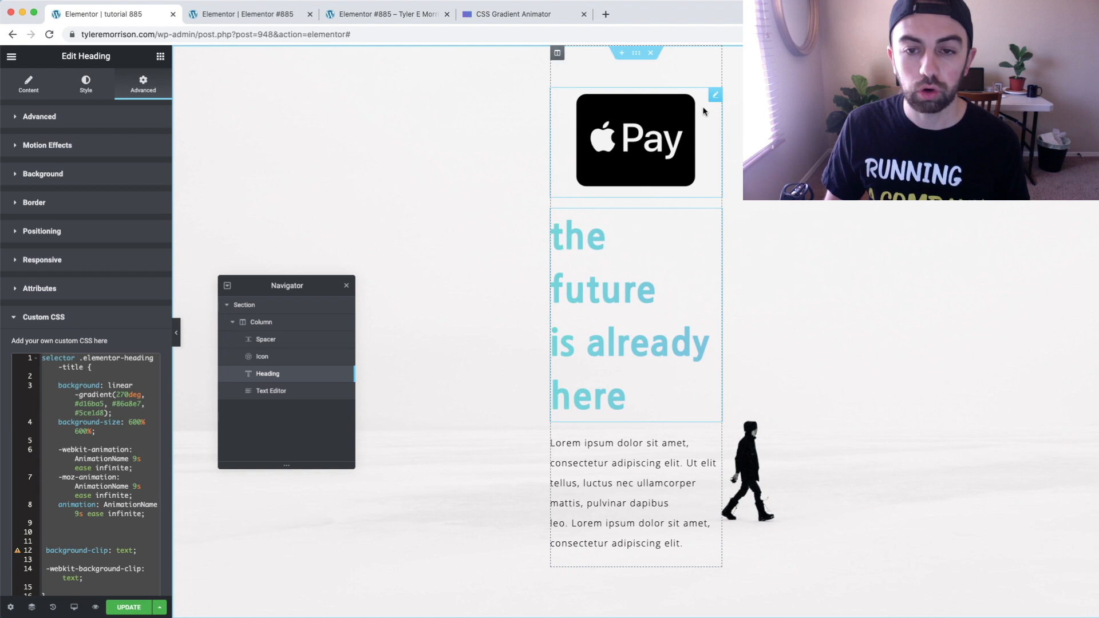
# Paste the heading's copied gradient animation code into the Apple Pay icon's custom CSS and review it
pyautogui.click(715, 97)
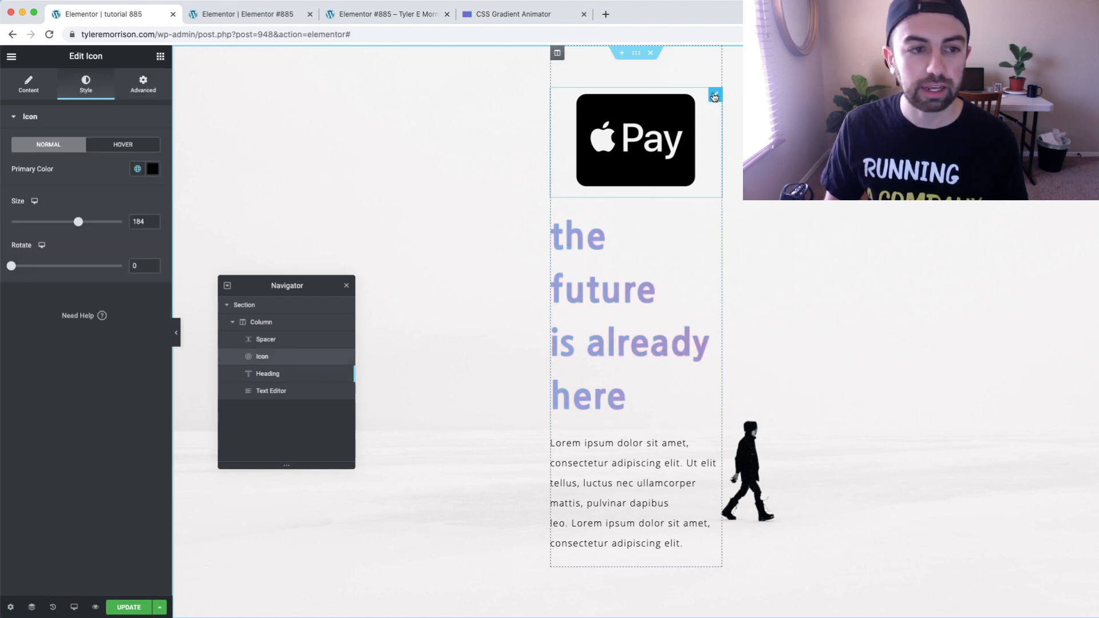
pyautogui.click(149, 92)
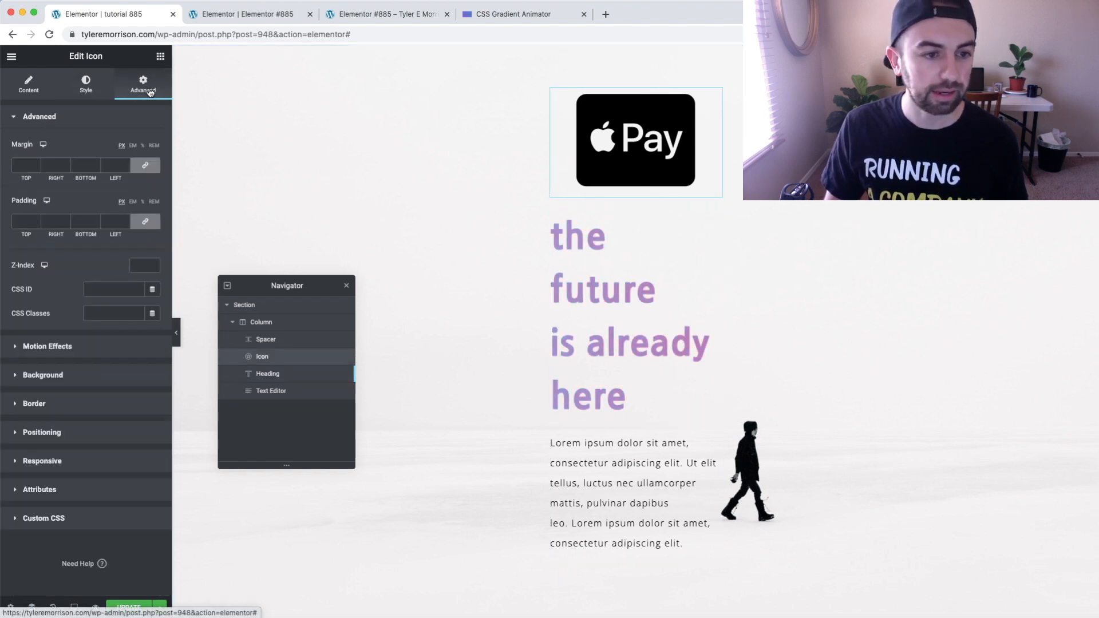
pyautogui.click(50, 522)
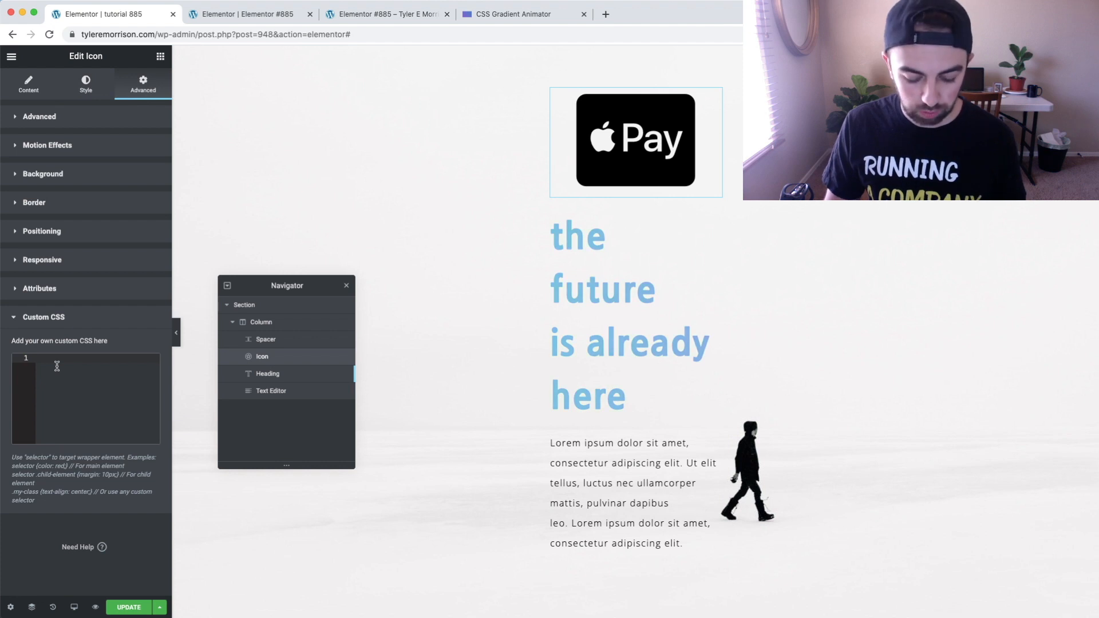
pyautogui.press('super+v')
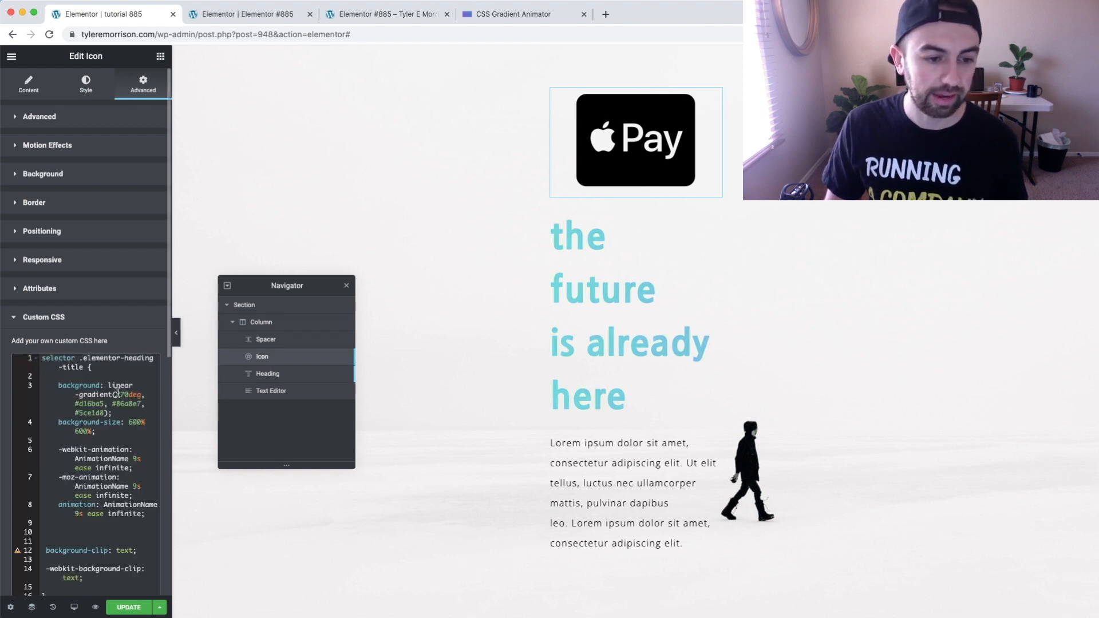
pyautogui.scroll(-2, 118, 393)
pyautogui.scroll(-4, 118, 392)
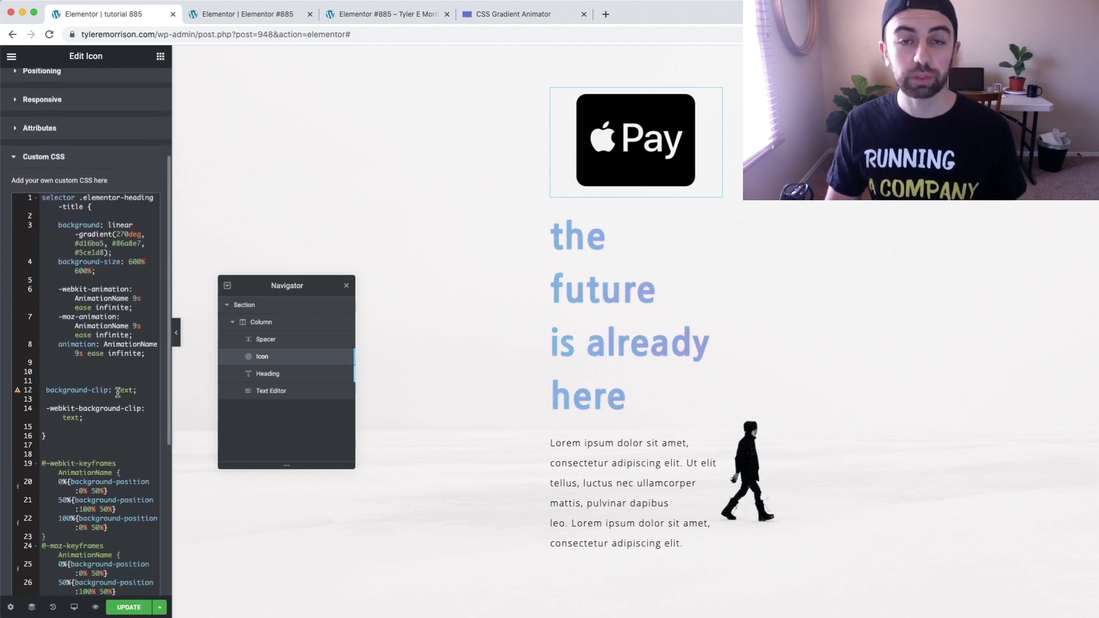
pyautogui.scroll(-6, 118, 393)
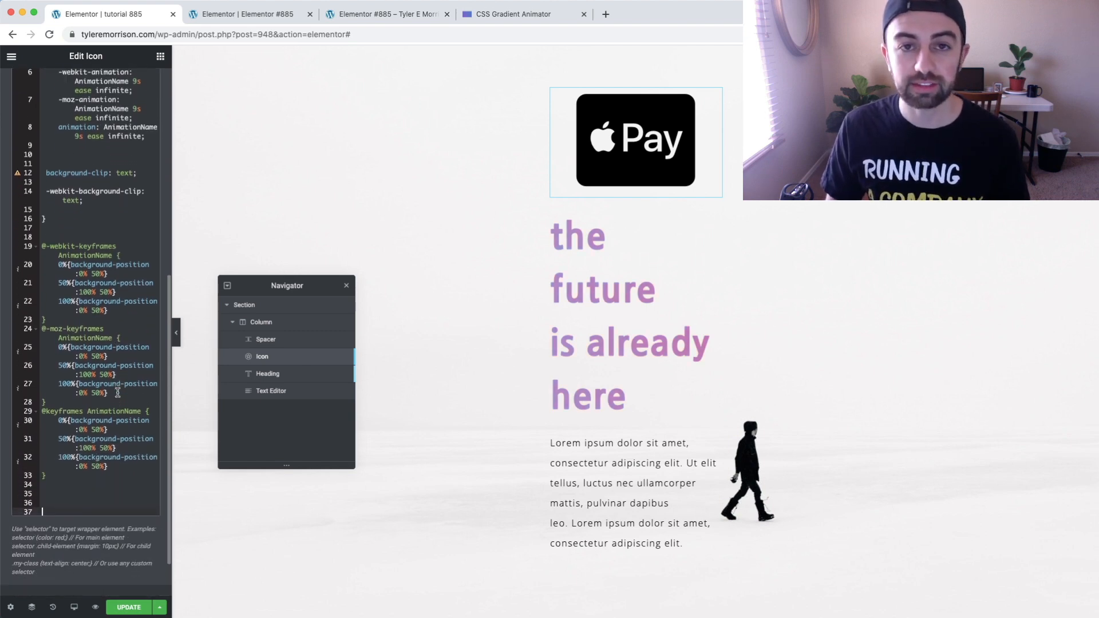
pyautogui.scroll(10, 117, 392)
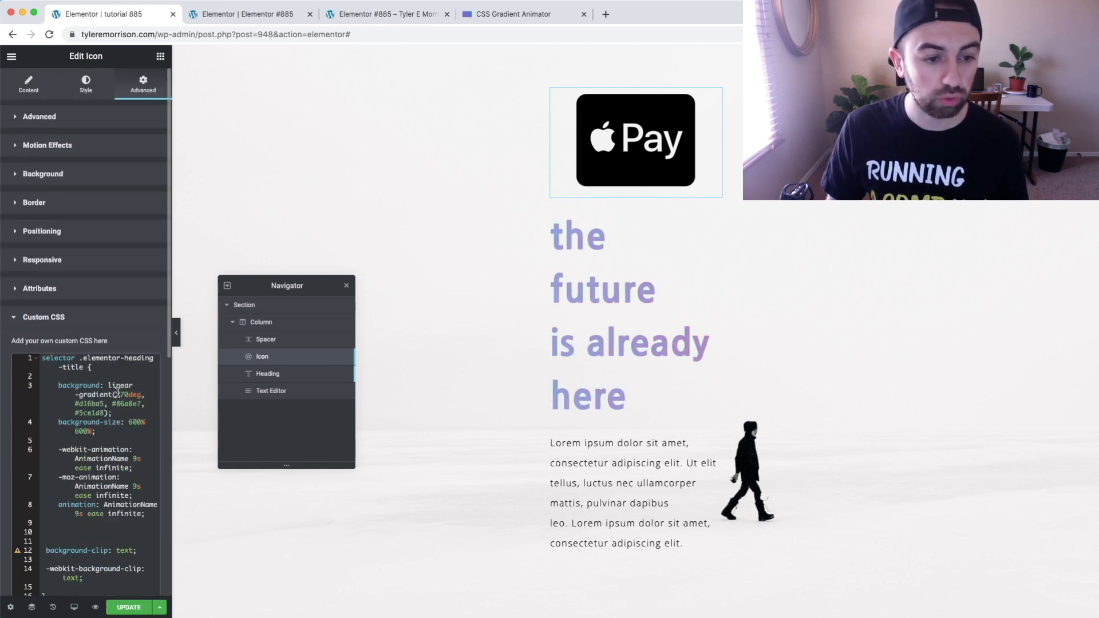
# Change the selector in the icon's custom CSS from .elementor-heading-title to .fa-cc-apple-pay:before
pyautogui.scroll(-1, 118, 392)
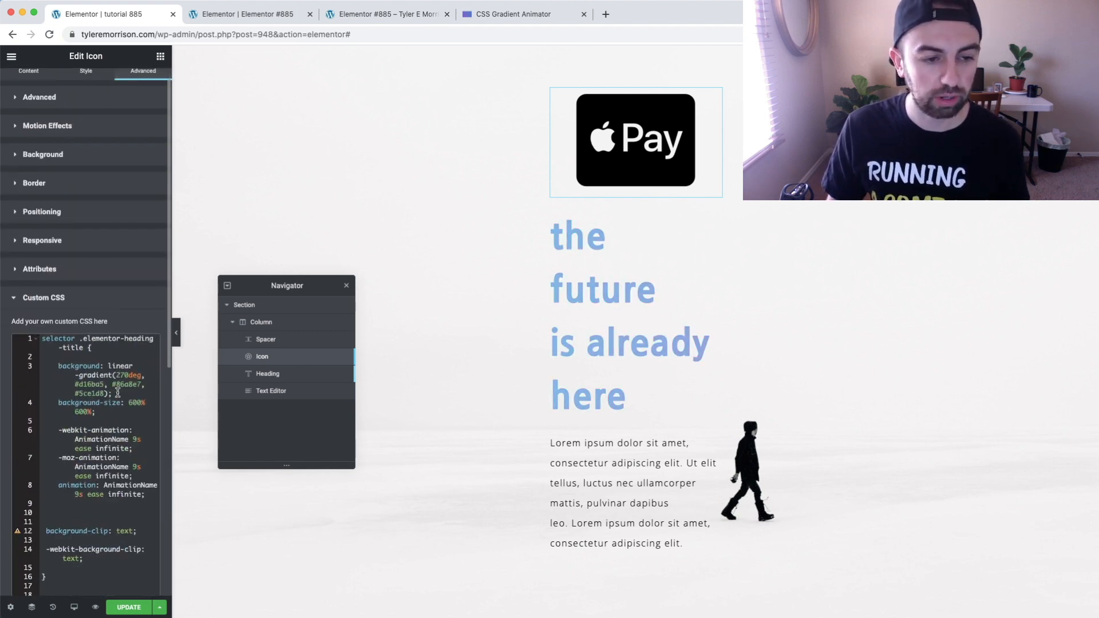
pyautogui.click(85, 347)
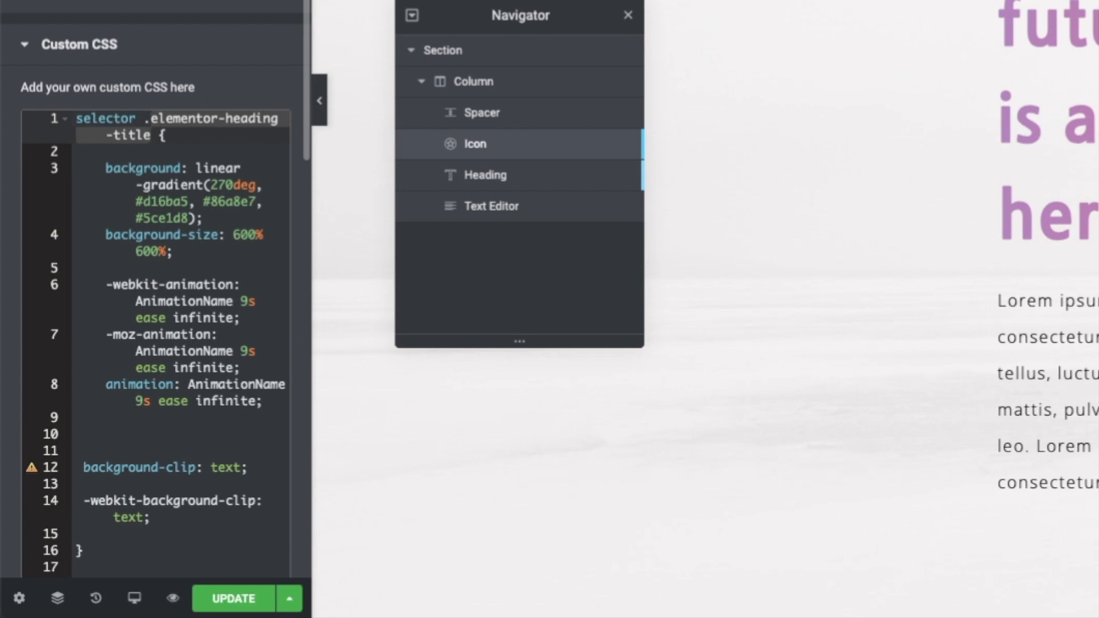
pyautogui.write('.fa')
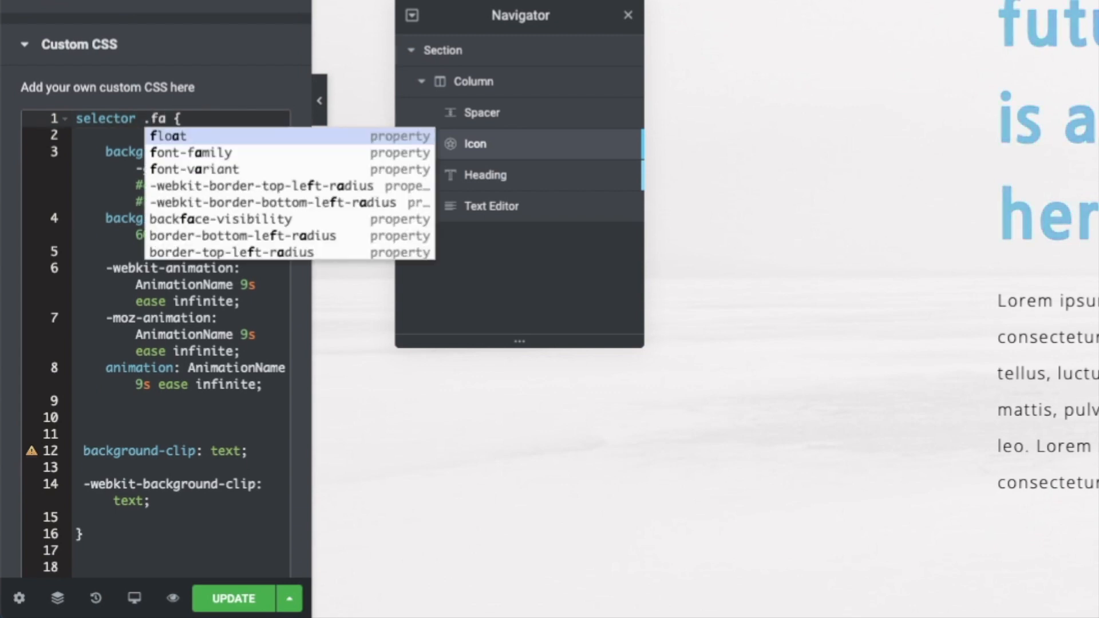
pyautogui.write('-')
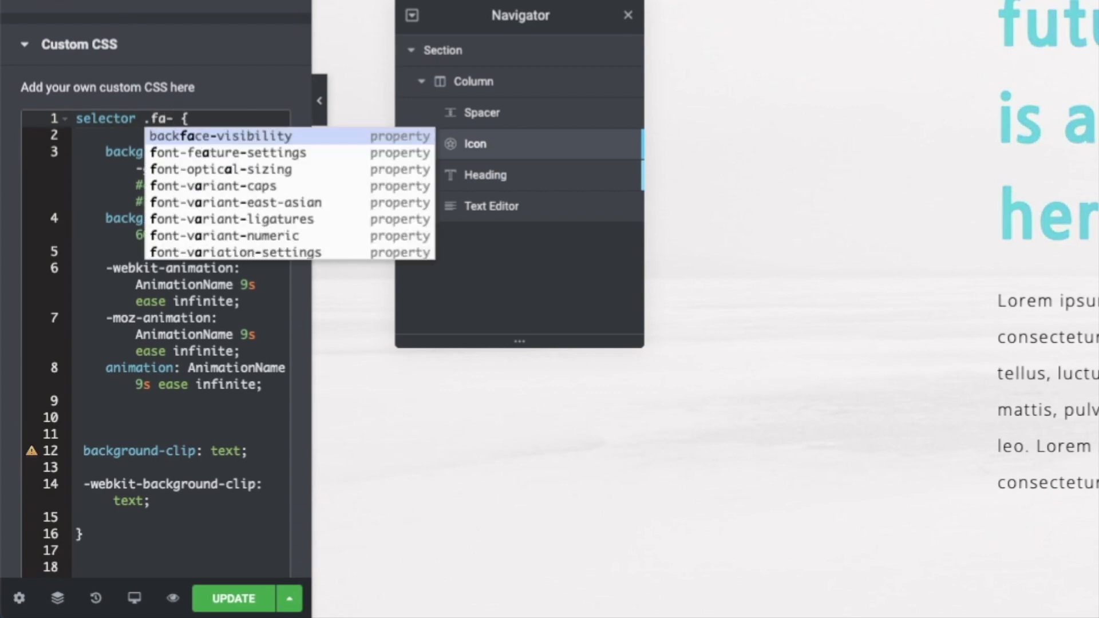
pyautogui.write('cc')
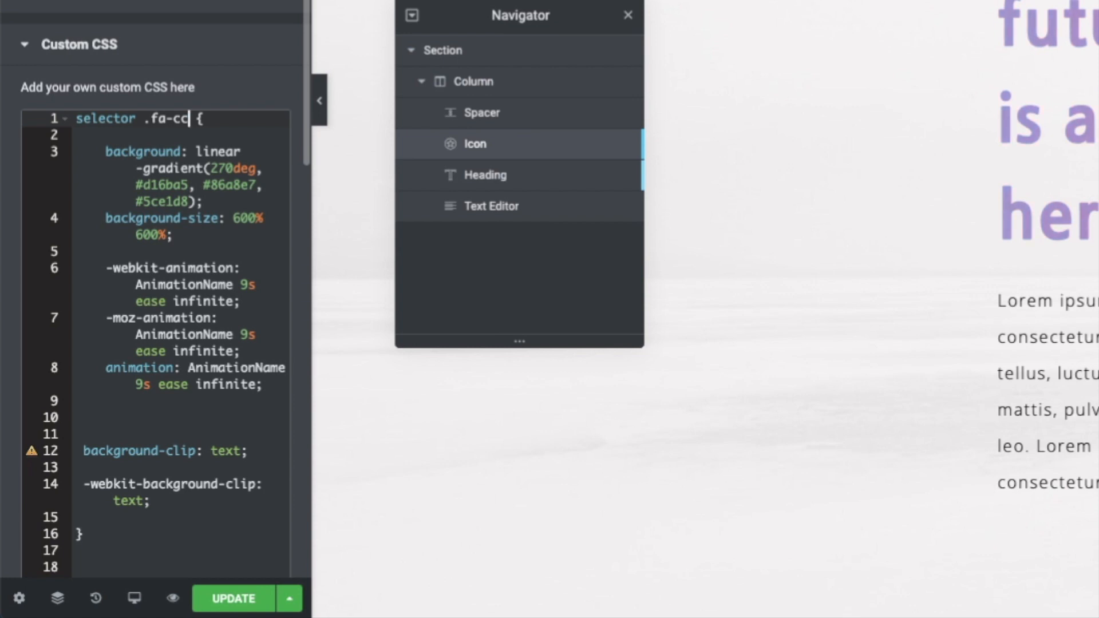
pyautogui.write('-apple-pay')
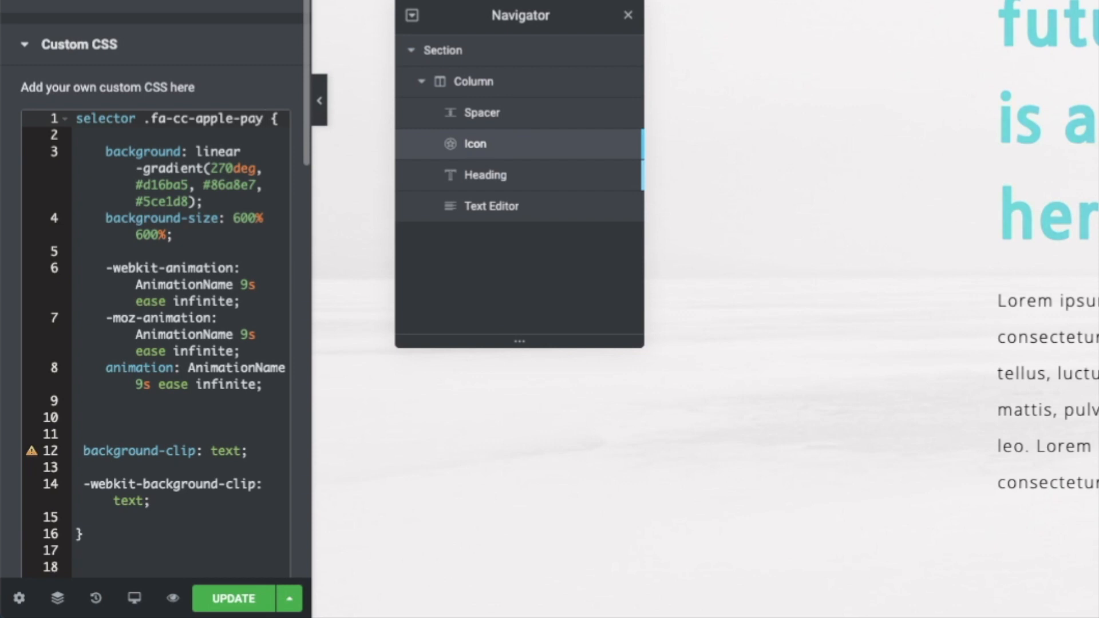
pyautogui.write(':')
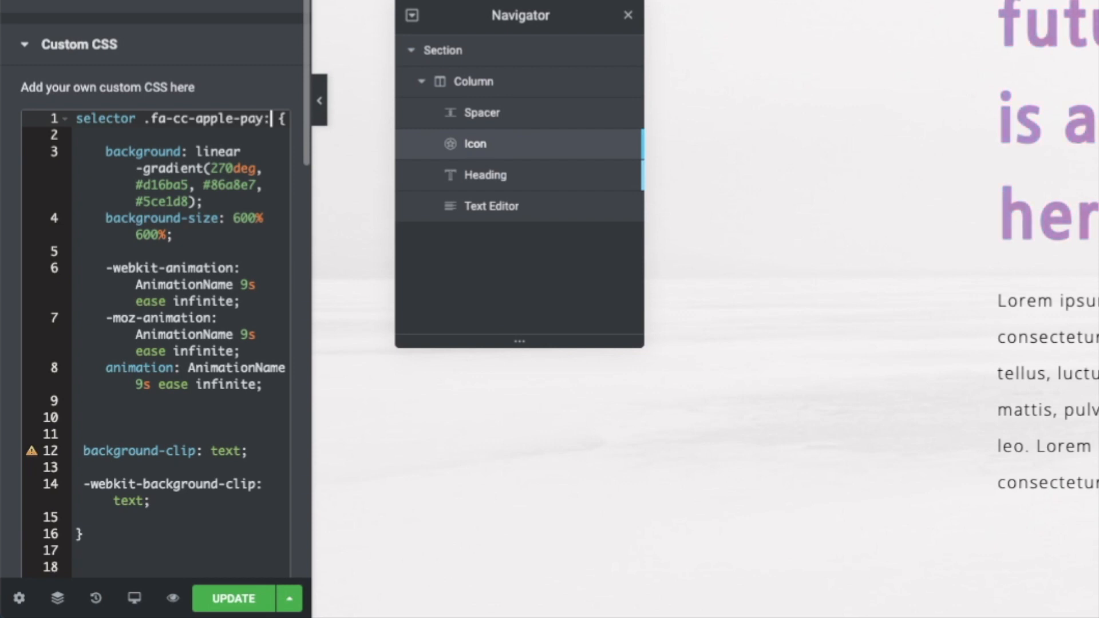
pyautogui.write('before')
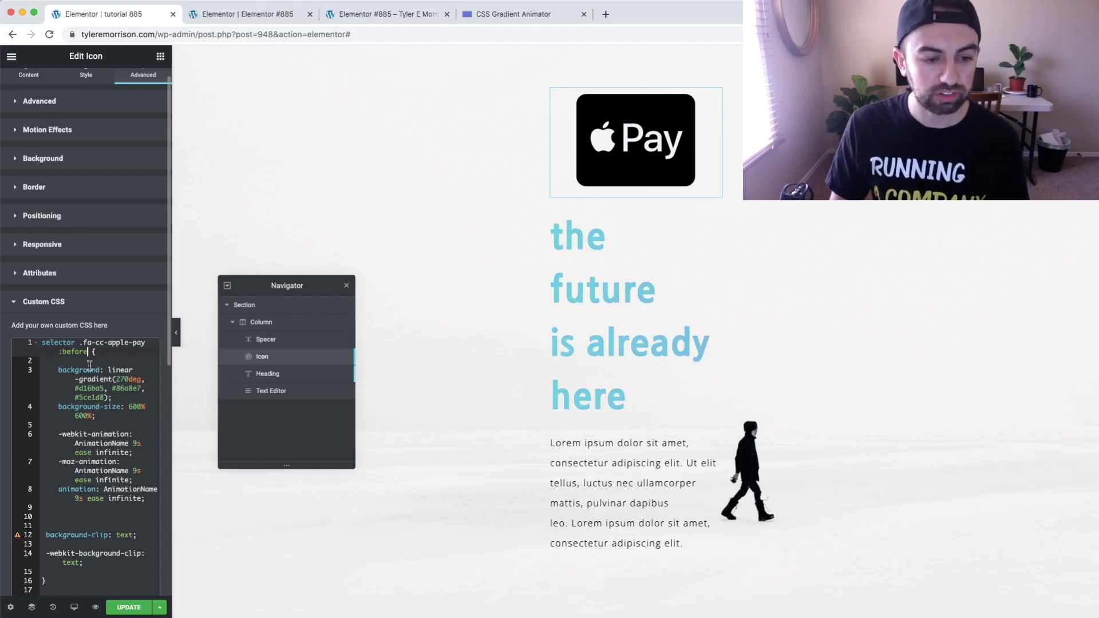
pyautogui.scroll(-10, 76, 395)
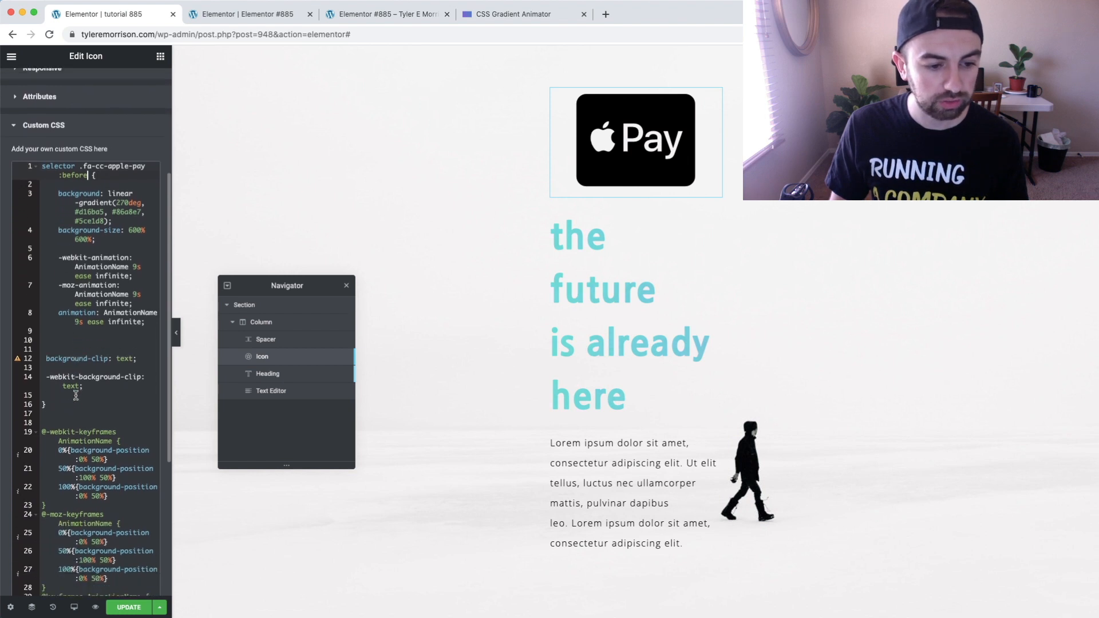
# Make the Apple Pay icon's primary color fully transparent (#00000000)
pyautogui.scroll(12, 76, 395)
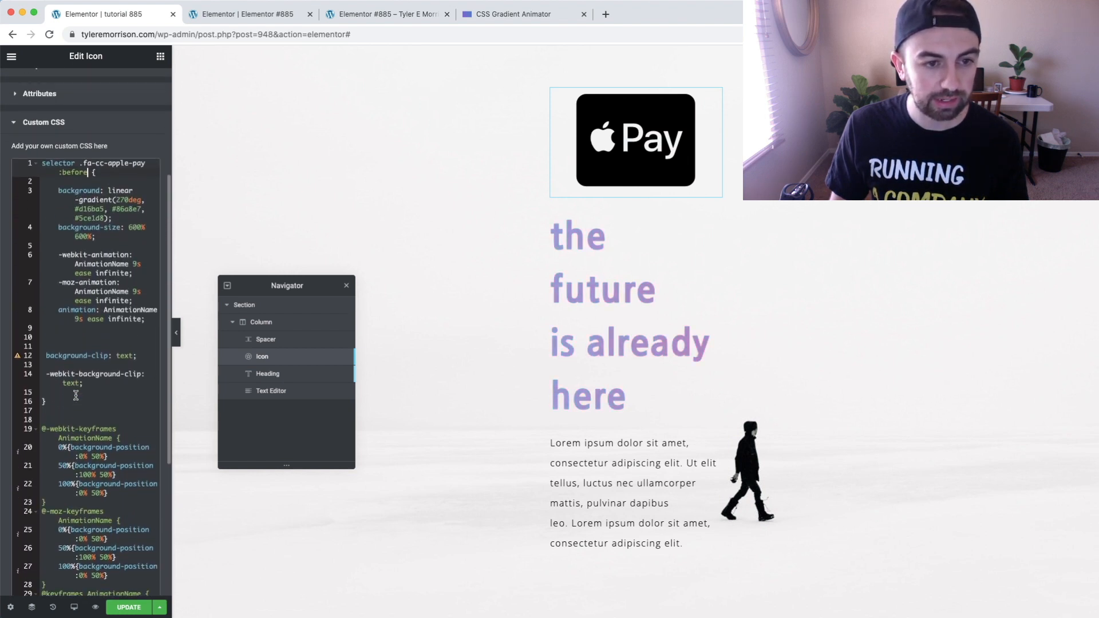
pyautogui.click(129, 381)
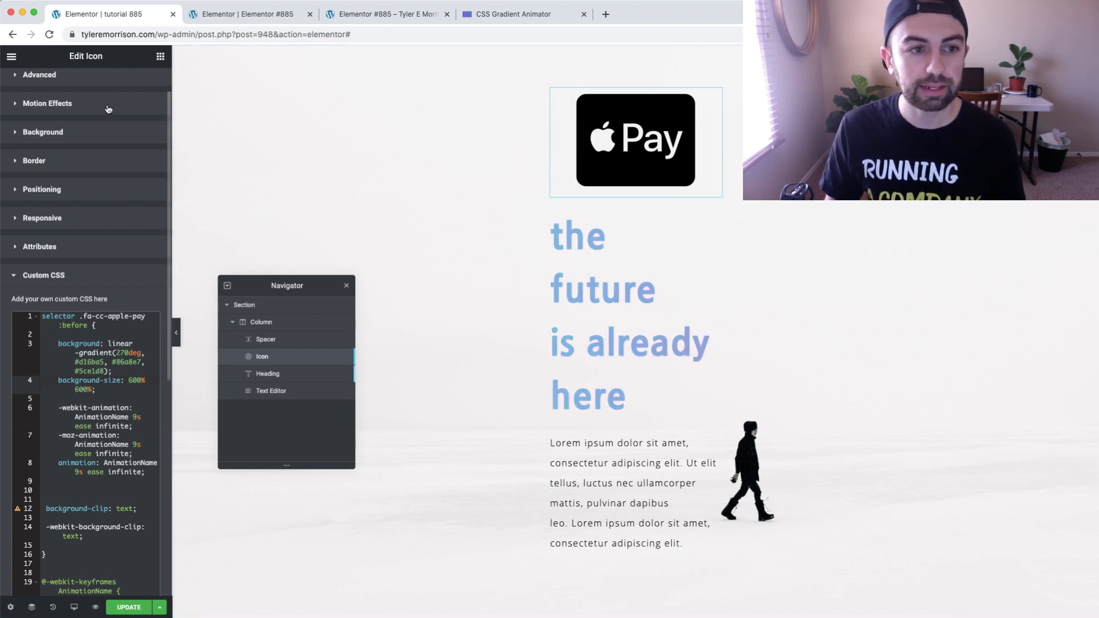
pyautogui.scroll(2, 105, 107)
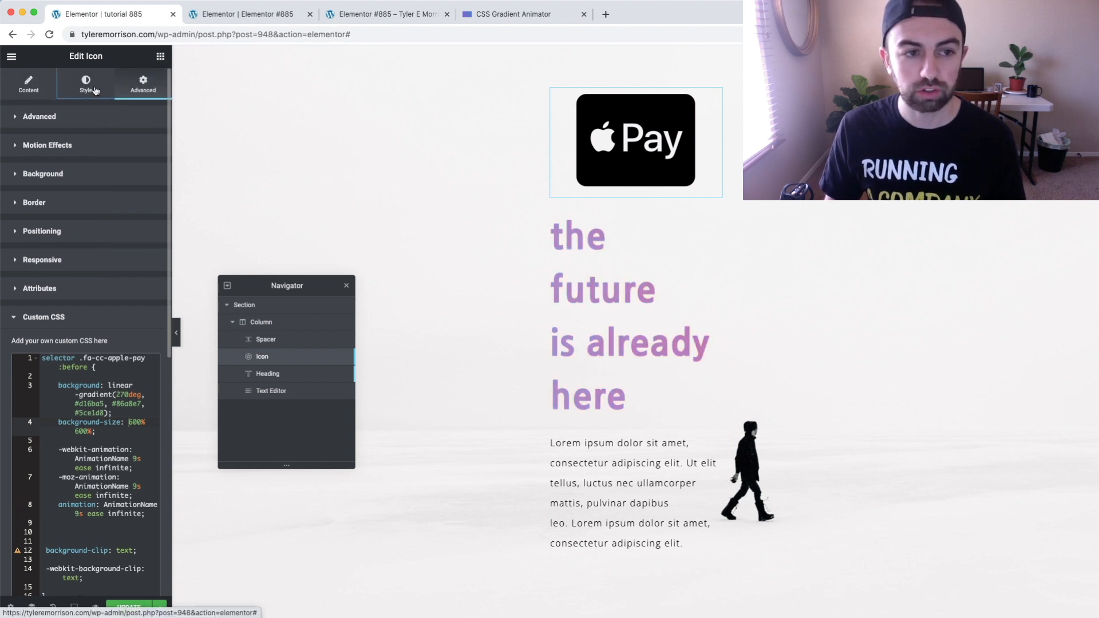
pyautogui.click(94, 93)
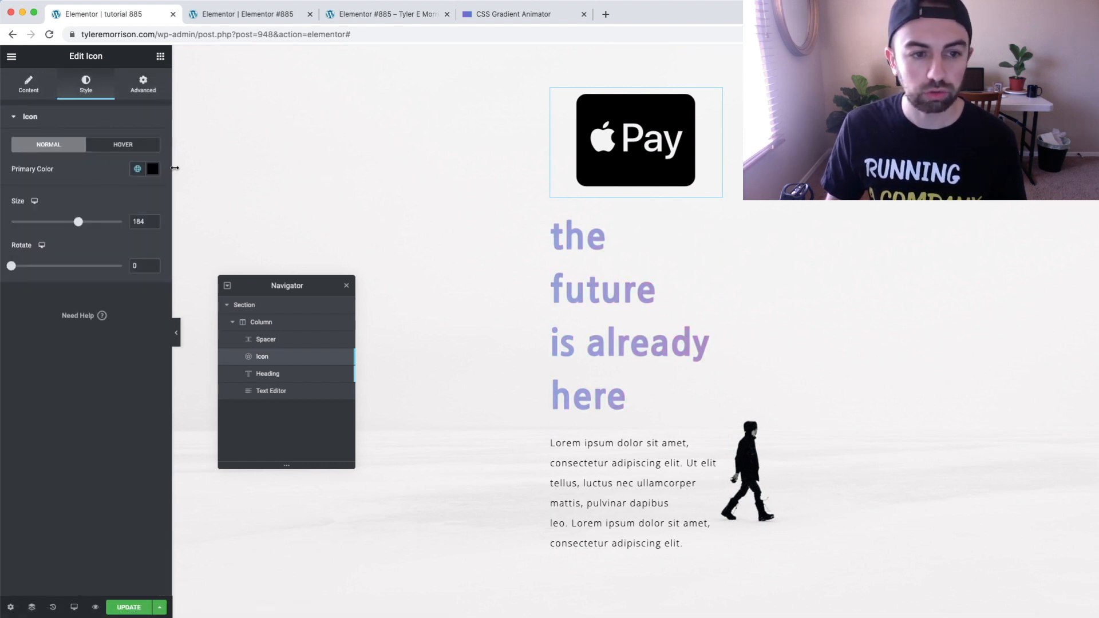
pyautogui.click(152, 170)
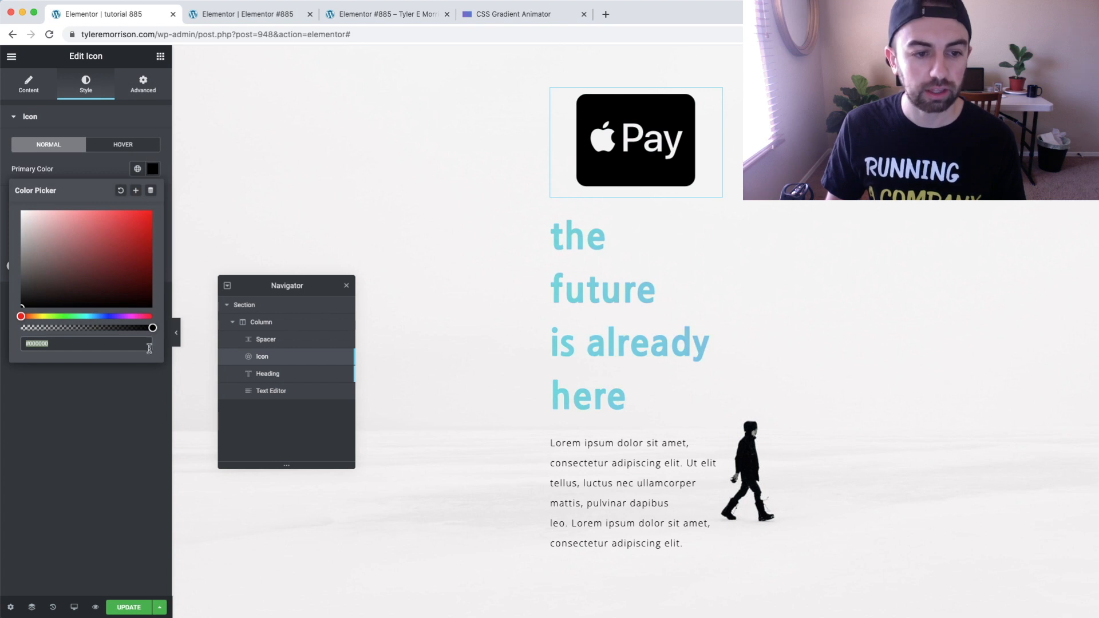
pyautogui.moveTo(153, 328); pyautogui.dragTo(28, 328)
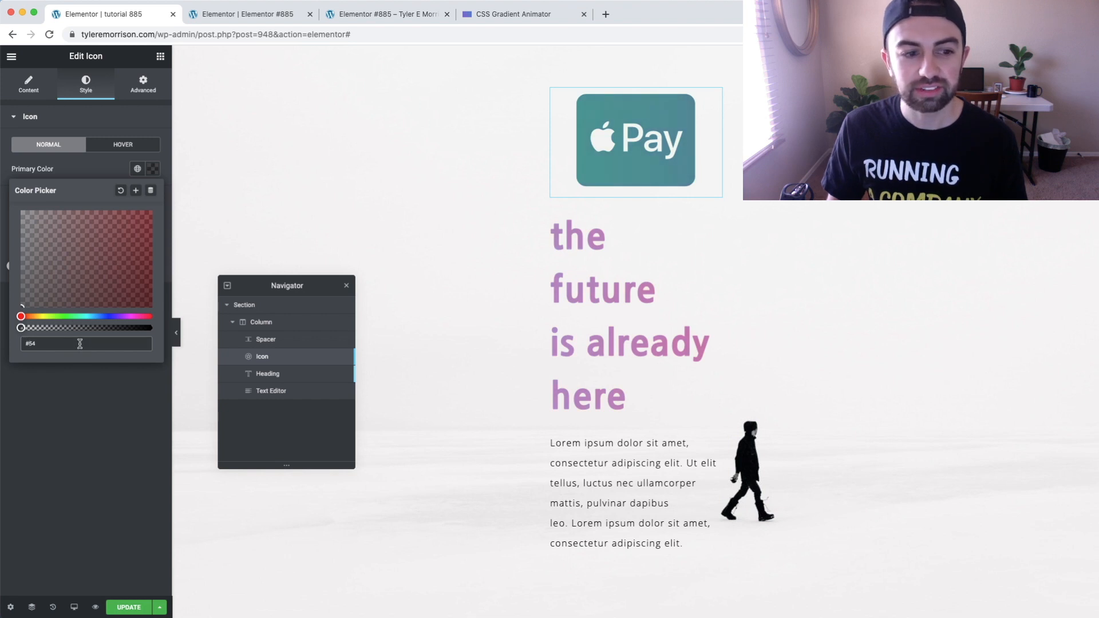
pyautogui.moveTo(21, 329); pyautogui.dragTo(7, 330)
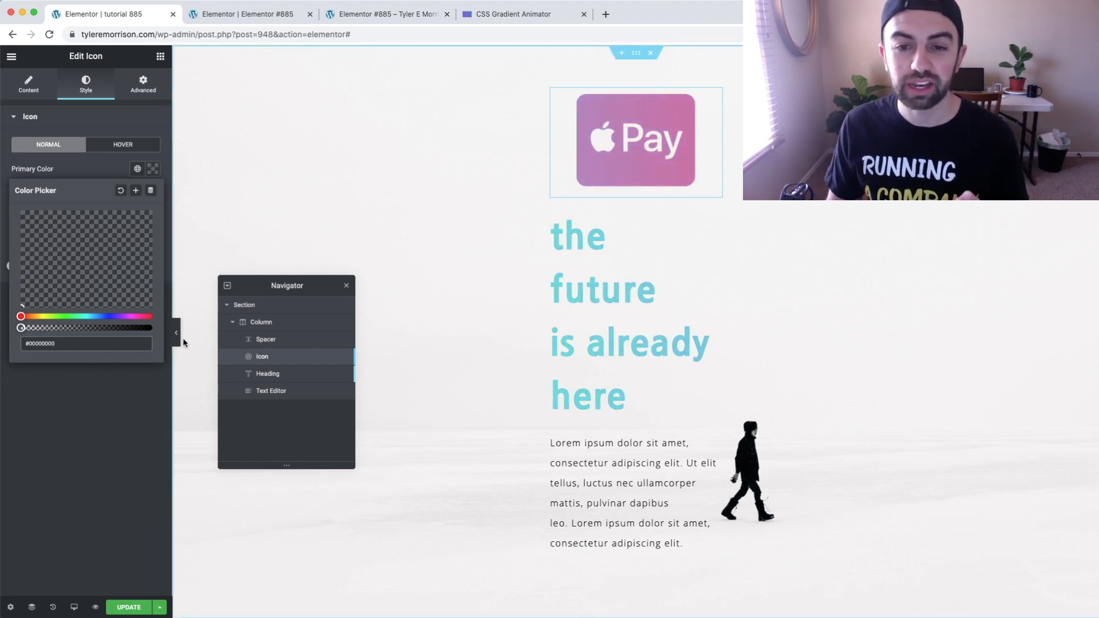
# Delete the heading "the future is already here" and duplicate the Apple Pay icon
pyautogui.rightClick(715, 224)
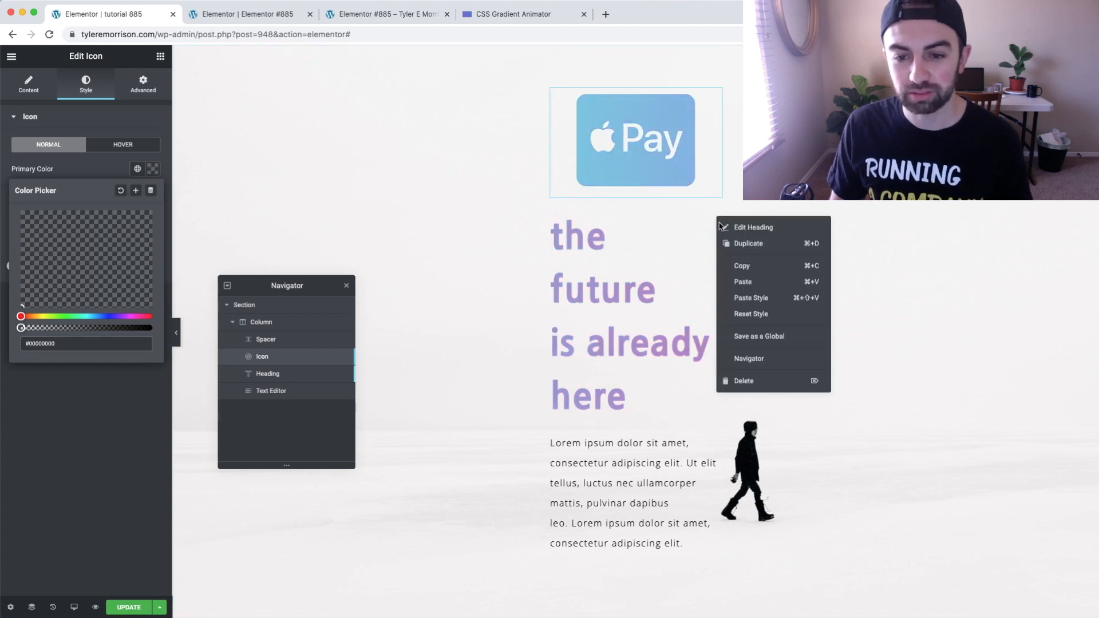
pyautogui.click(762, 382)
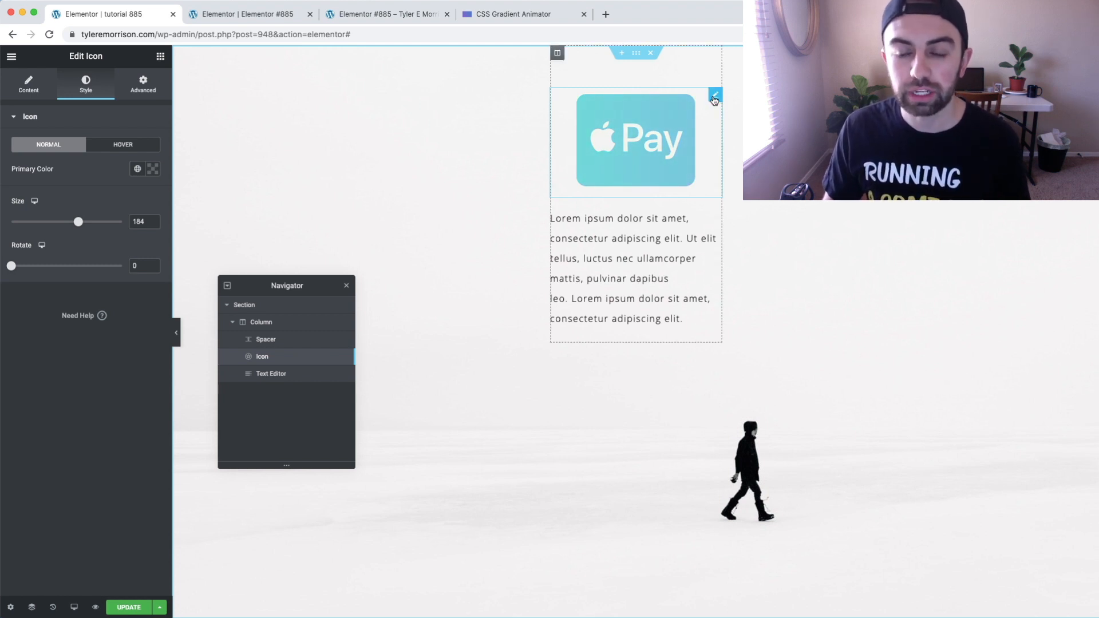
pyautogui.rightClick(716, 98)
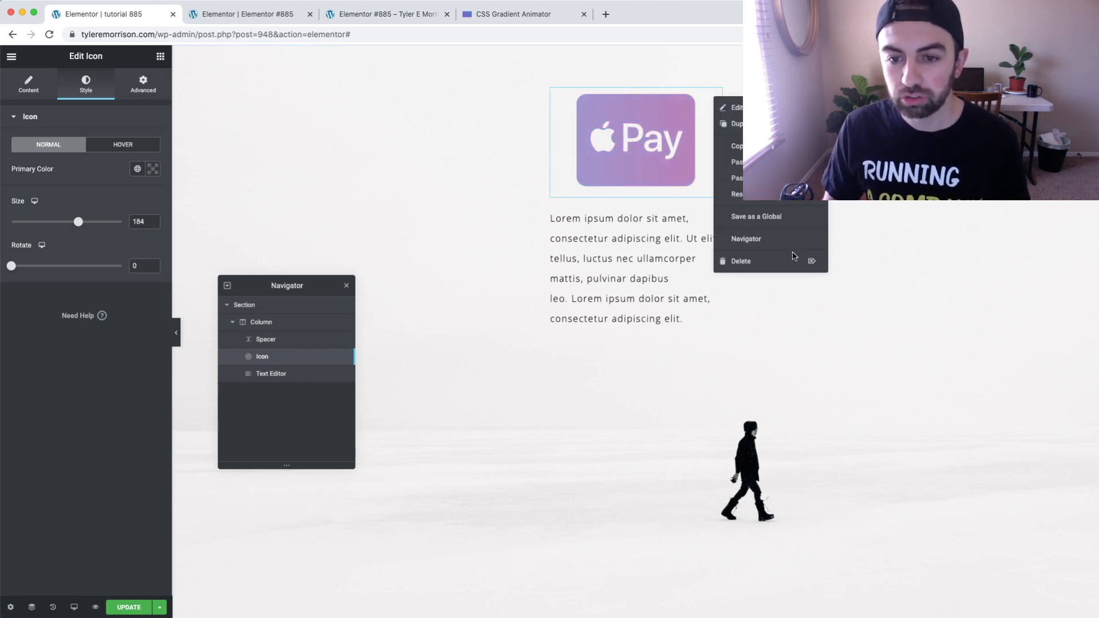
pyautogui.click(733, 123)
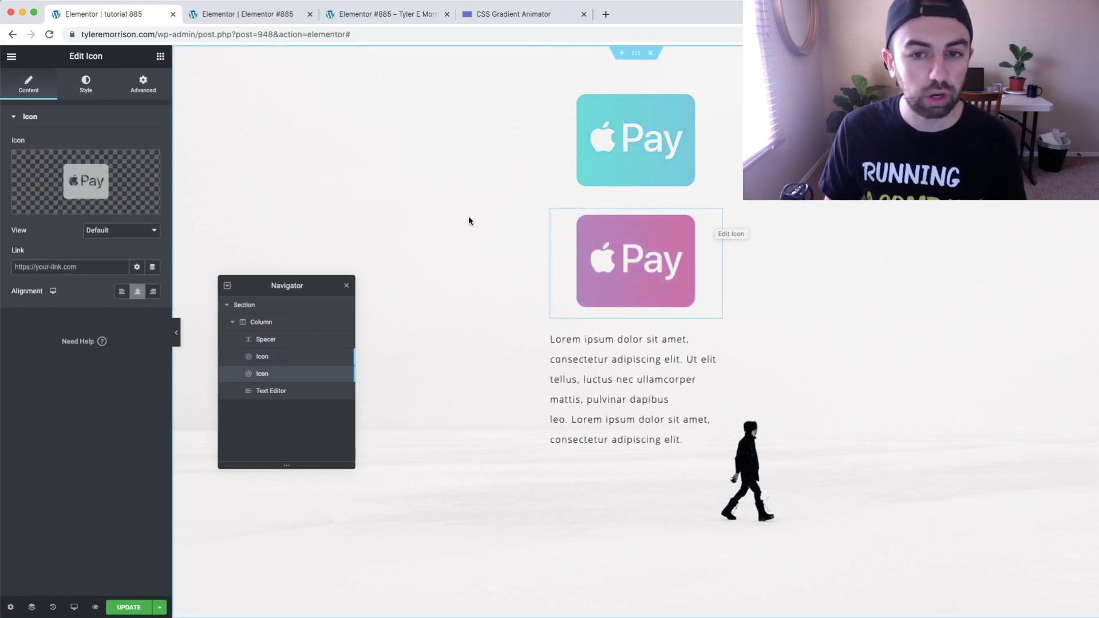
# Replace the duplicated Apple Pay icon with the Voicemail icon from the icon library
pyautogui.click(106, 189)
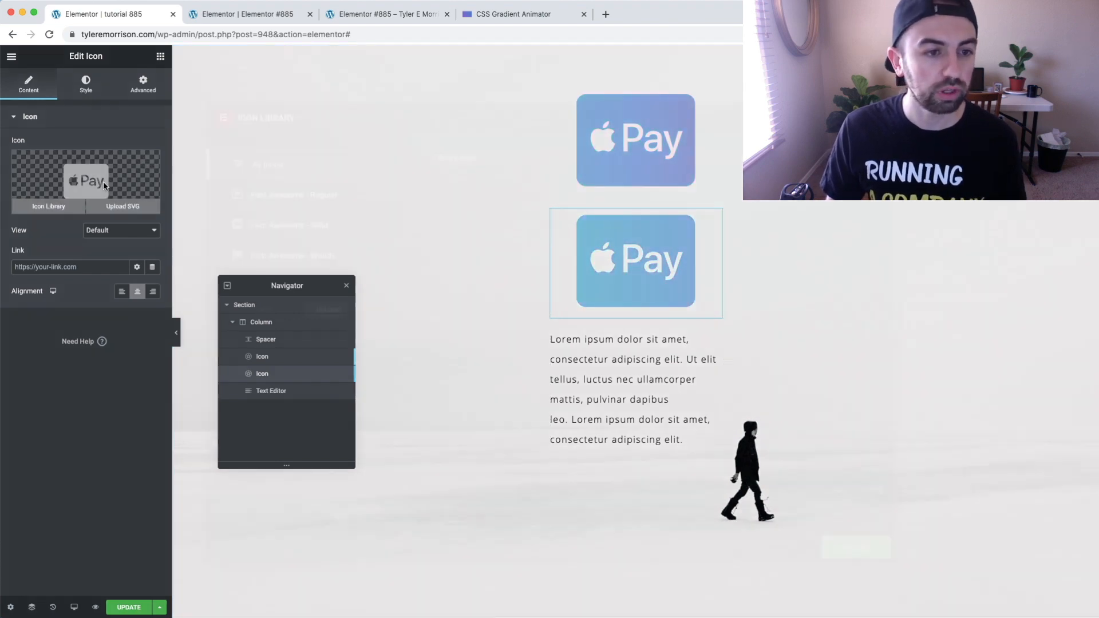
pyautogui.scroll(-20, 589, 307)
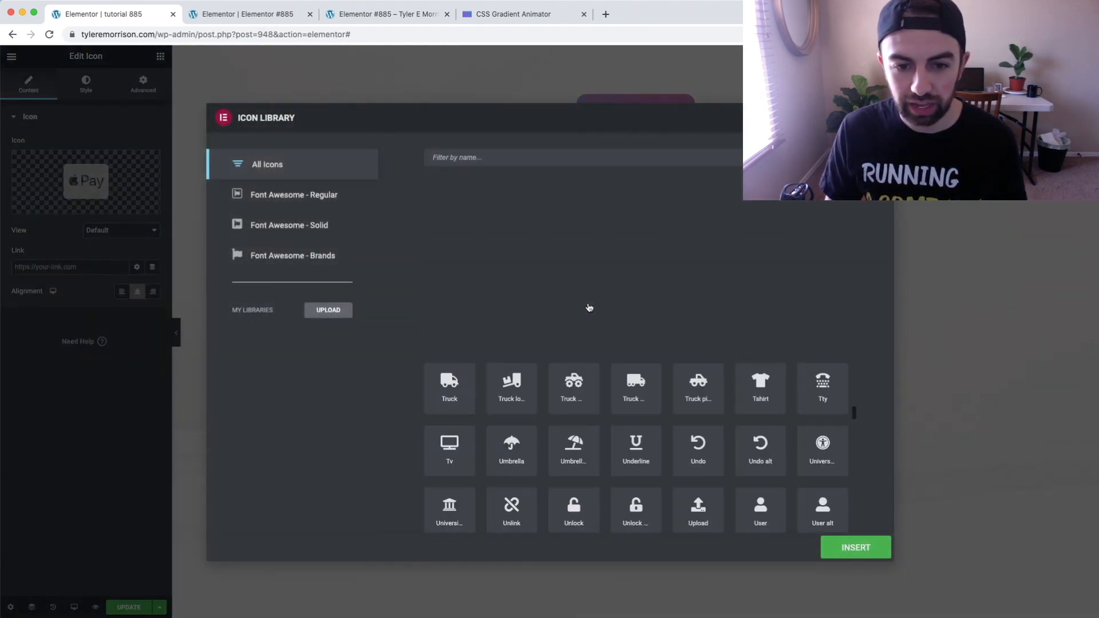
pyautogui.scroll(-15, 588, 307)
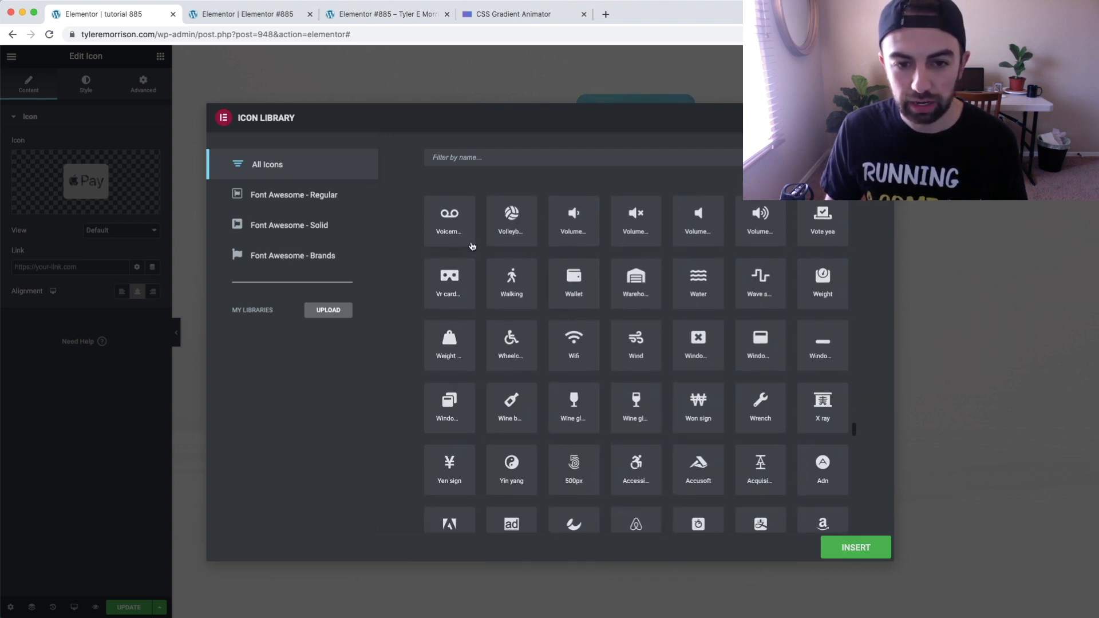
pyautogui.click(447, 218)
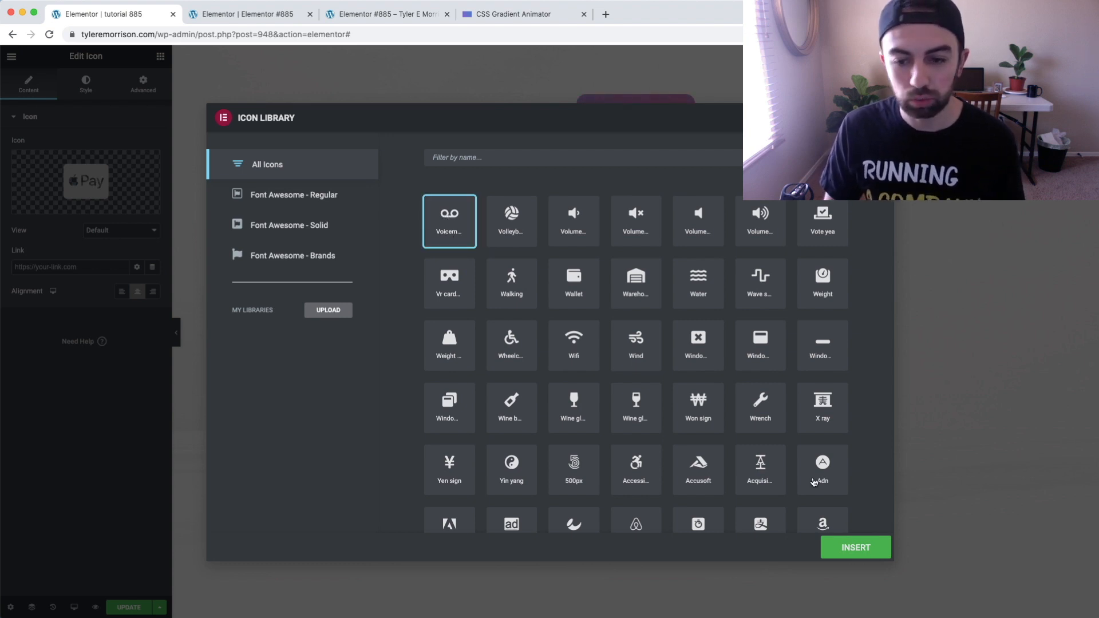
pyautogui.click(861, 549)
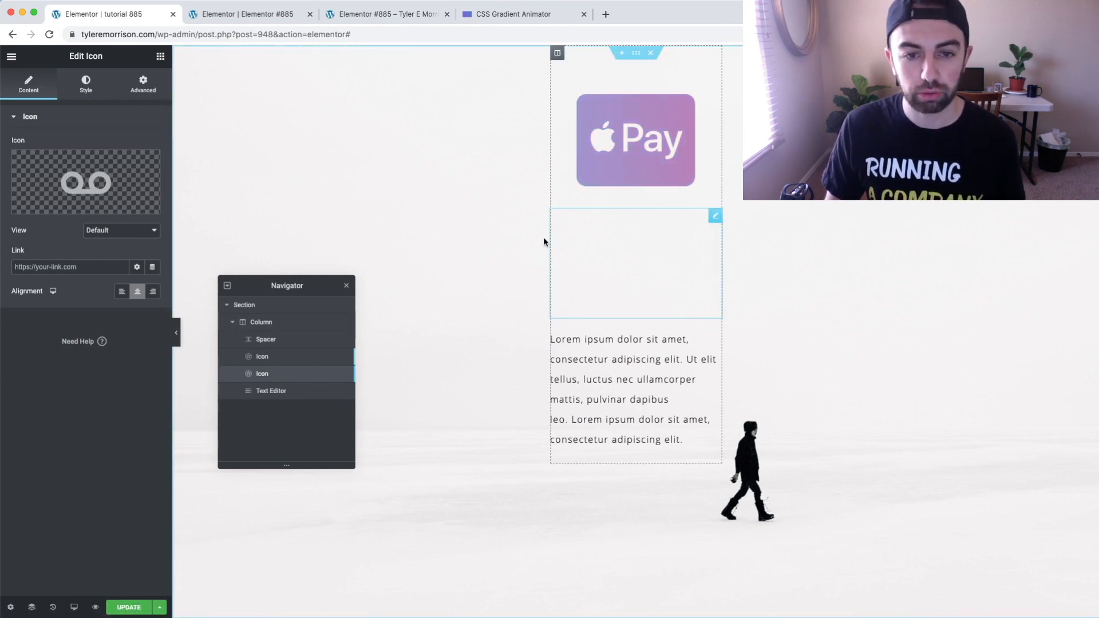
# Change the selector in the duplicated icon's custom CSS from .fa-cc-apple-pay:before to .fa-voicemail:before
pyautogui.click(143, 84)
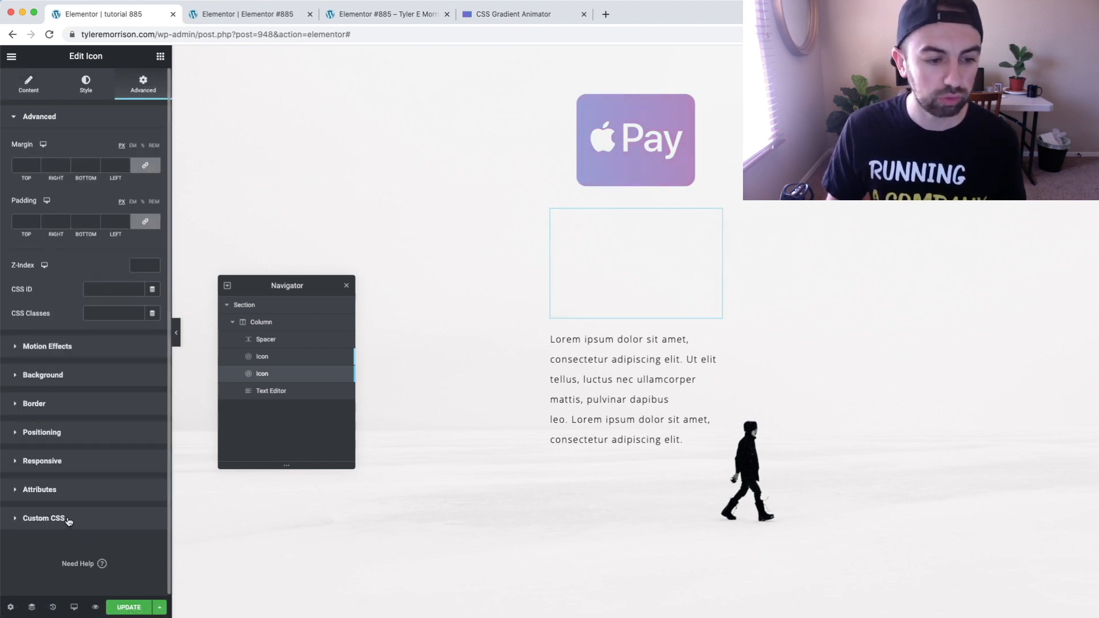
pyautogui.click(44, 518)
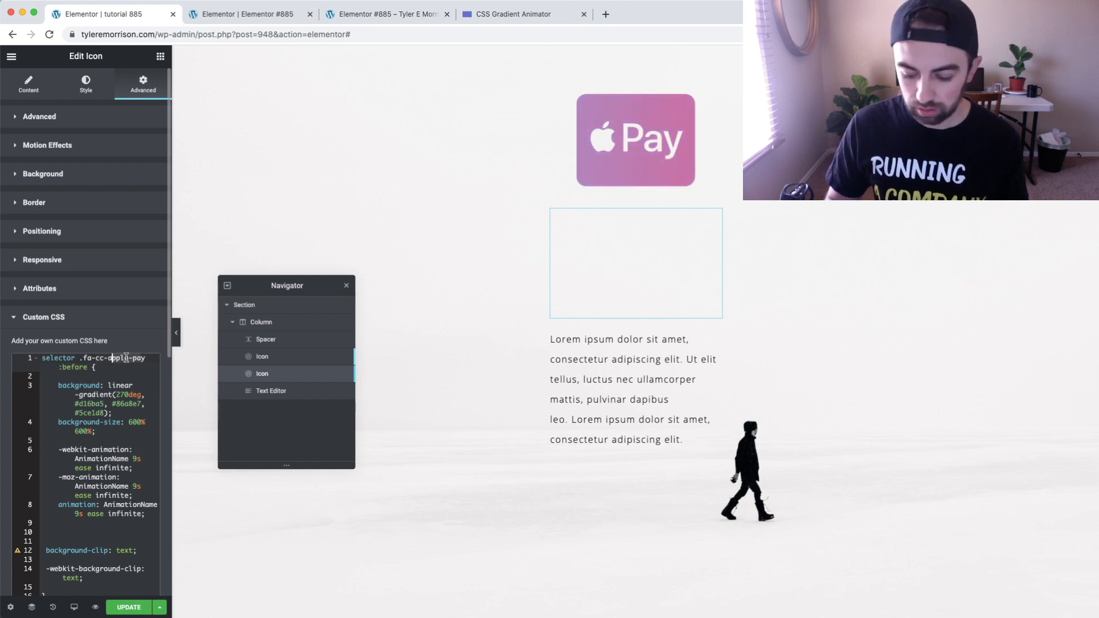
pyautogui.press('Delete')
pyautogui.press('Delete')
pyautogui.press('Delete')
pyautogui.press('Delete')
pyautogui.press('Delete')
pyautogui.press('Delete')
pyautogui.press('Delete')
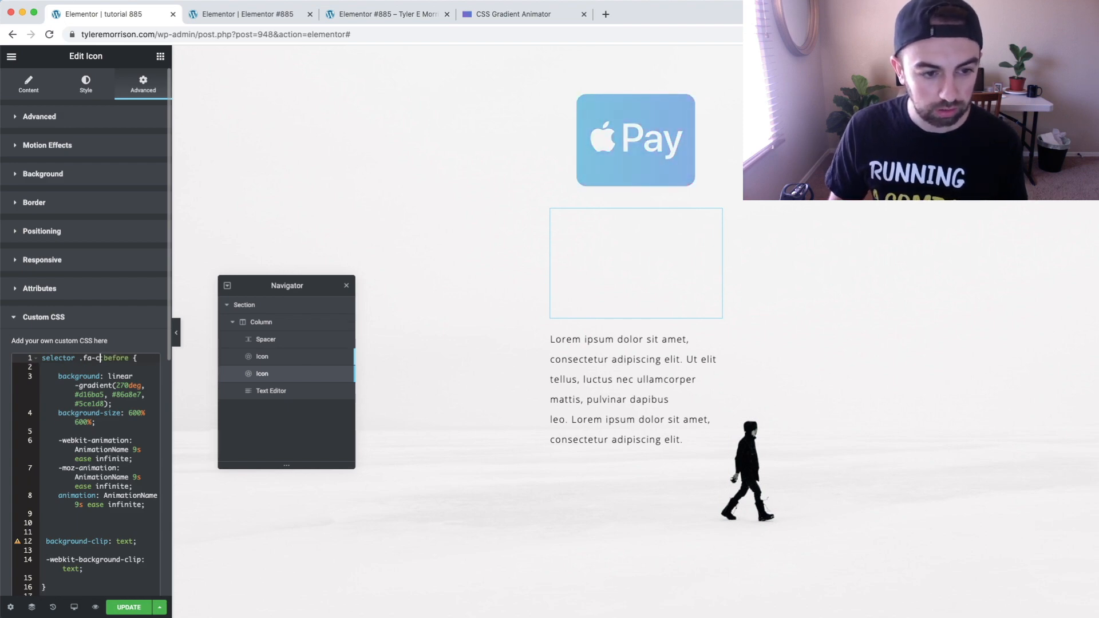
pyautogui.scroll(5, 45, 423)
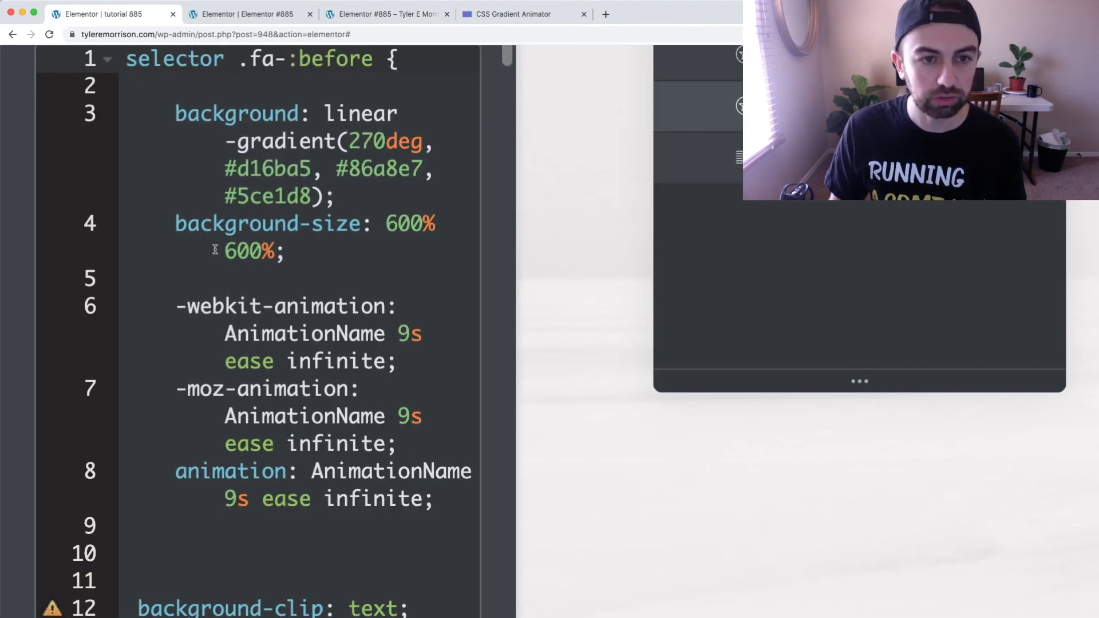
pyautogui.scroll(1, 216, 250)
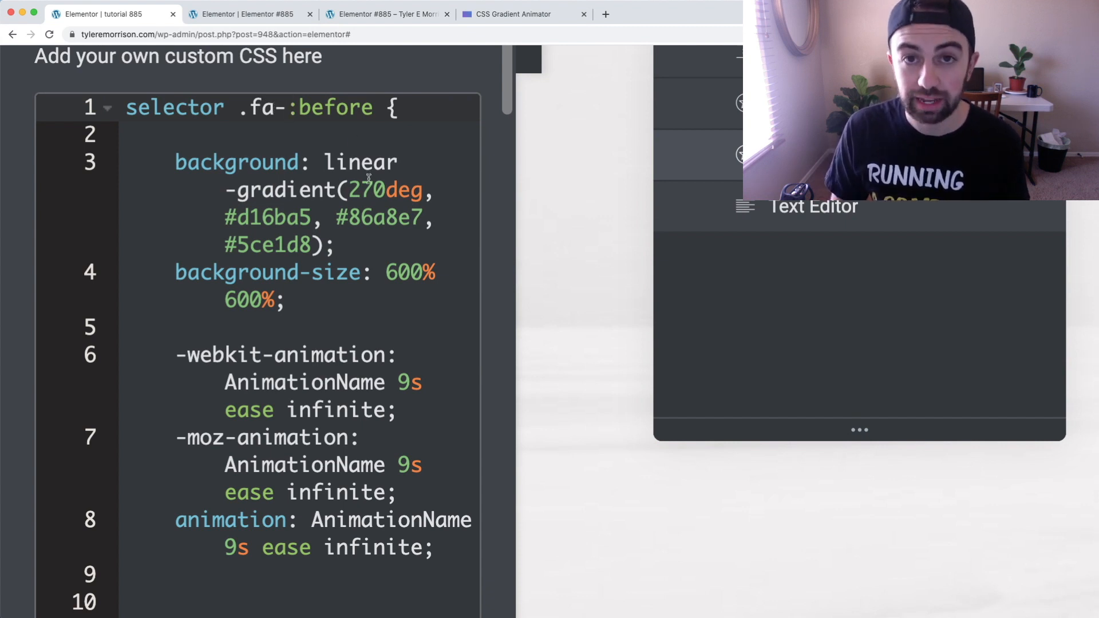
pyautogui.write('voicema')
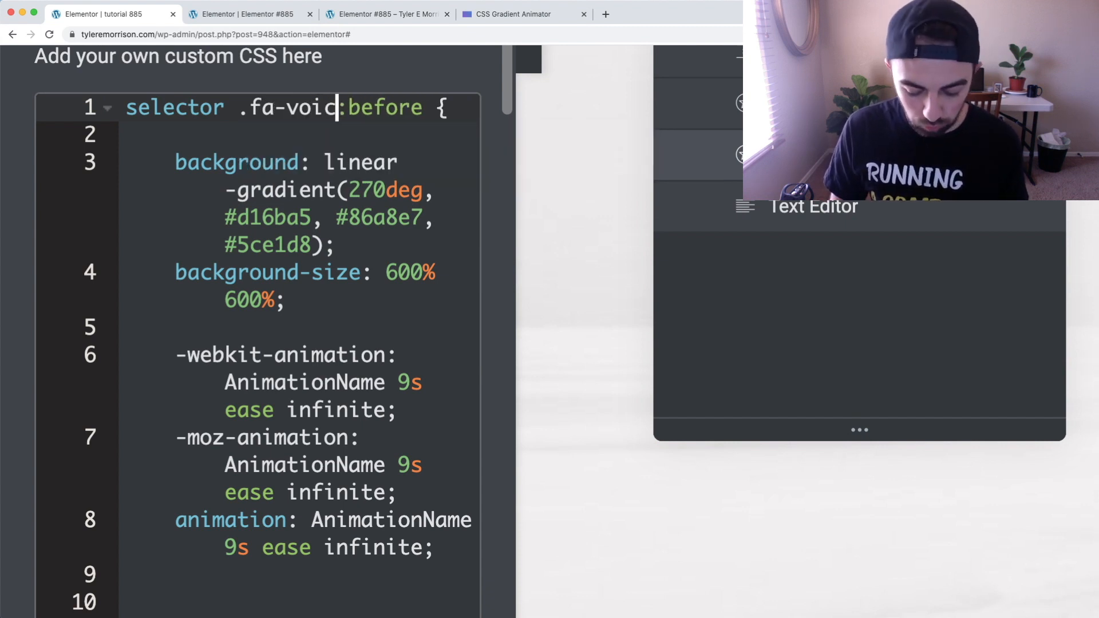
pyautogui.write('il')
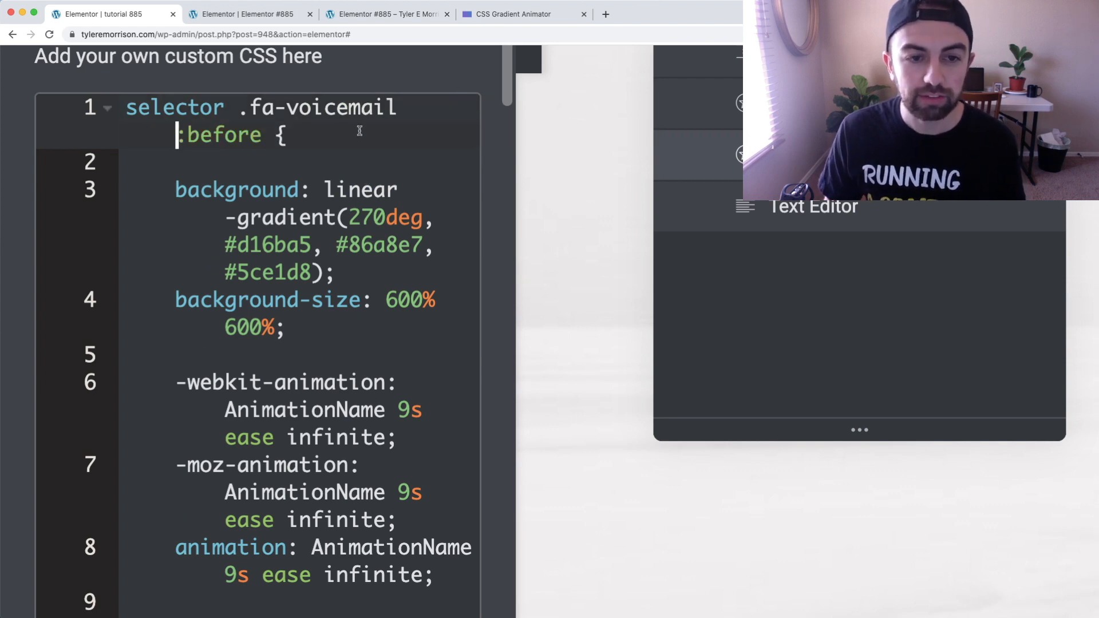
pyautogui.press('super+0')
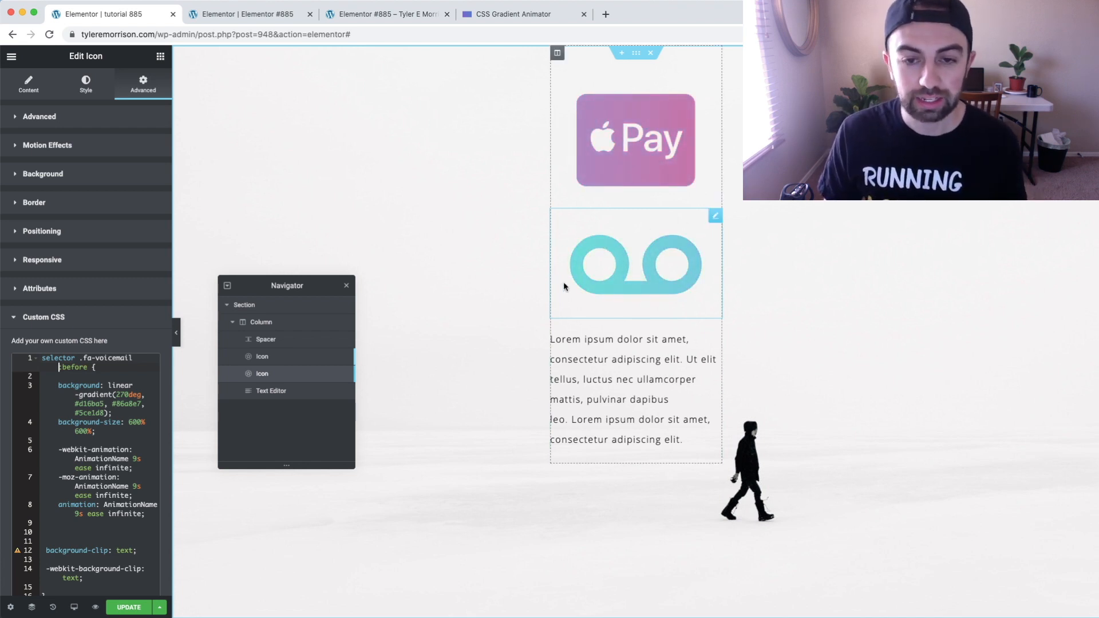
pyautogui.scroll(-2, 134, 394)
pyautogui.scroll(1, 135, 394)
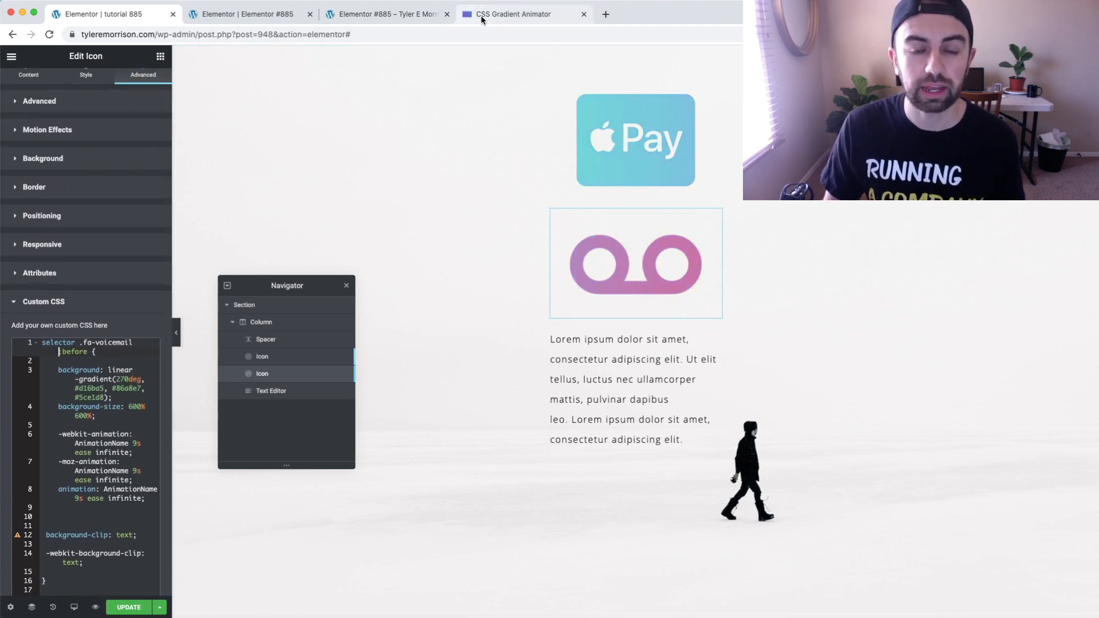
pyautogui.click(543, 17)
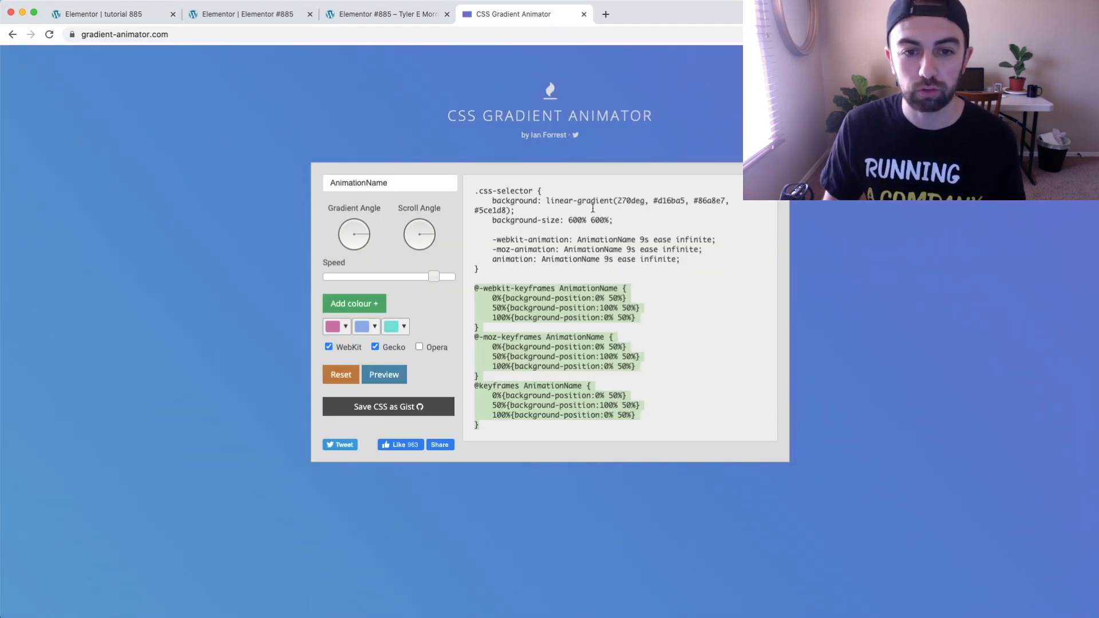
pyautogui.click(98, 14)
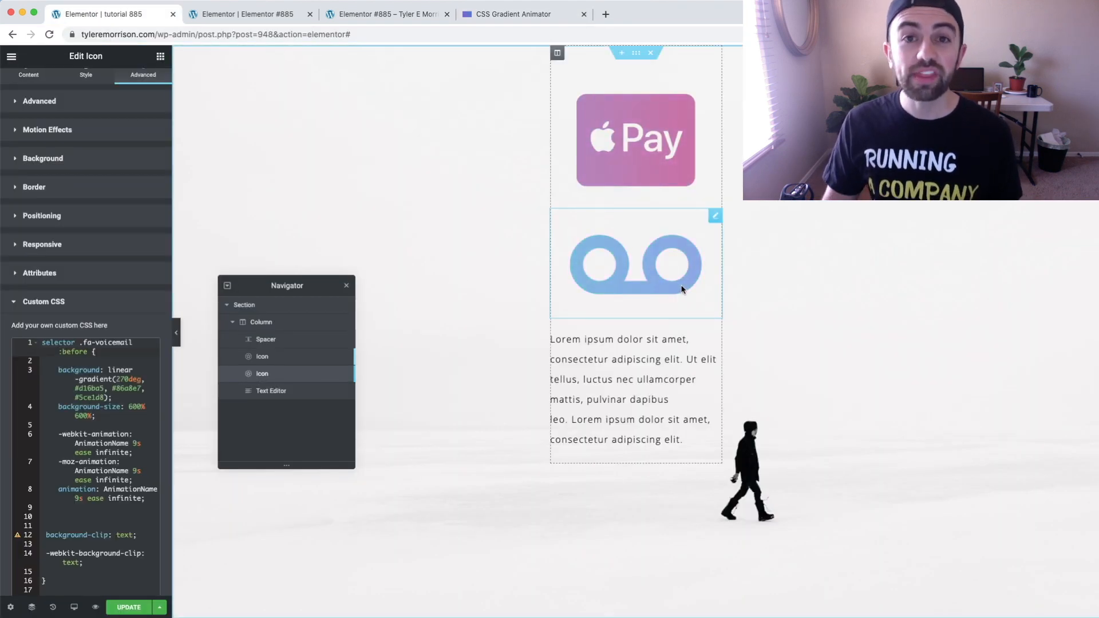